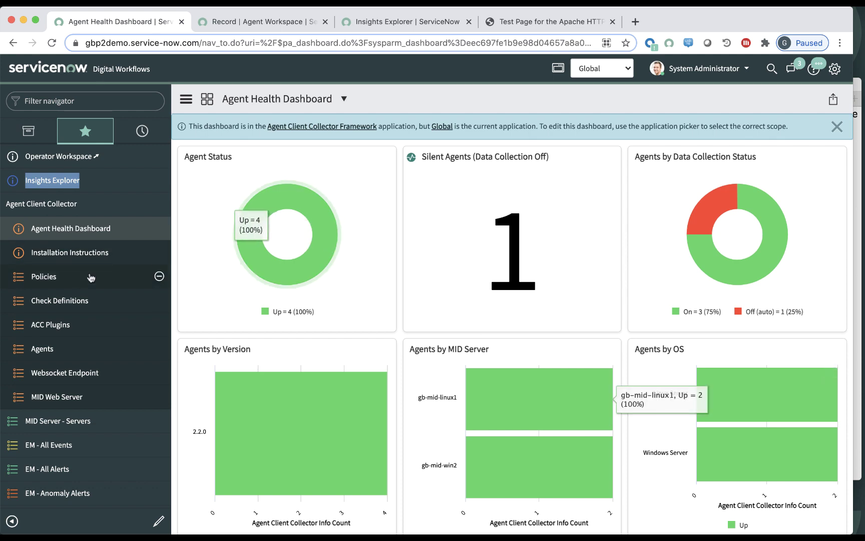
- Filter the agent policies list by 'li' and open the Linux OS Events policy
click(44, 280)
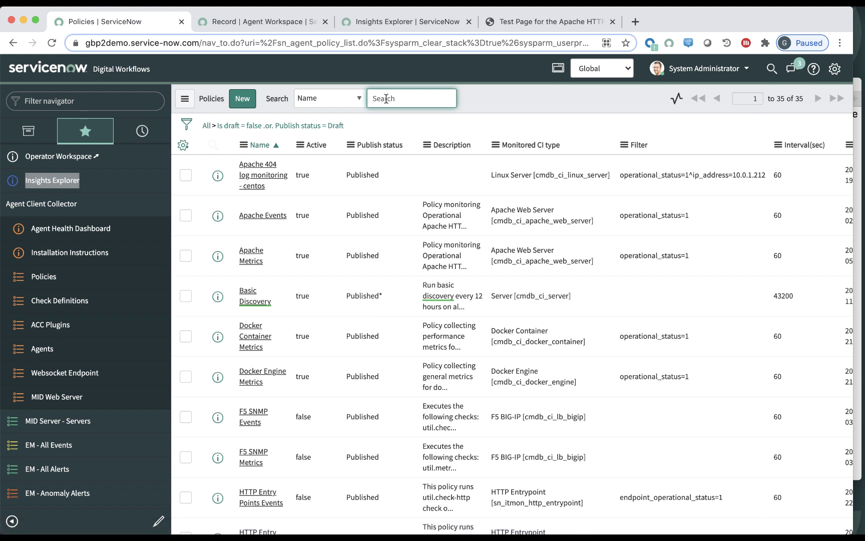
text(linux)
key(Return)
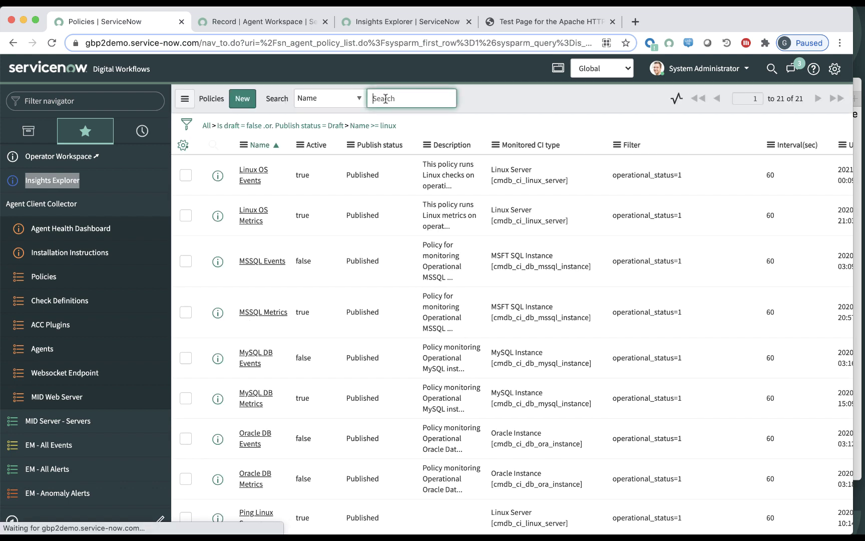
click(255, 174)
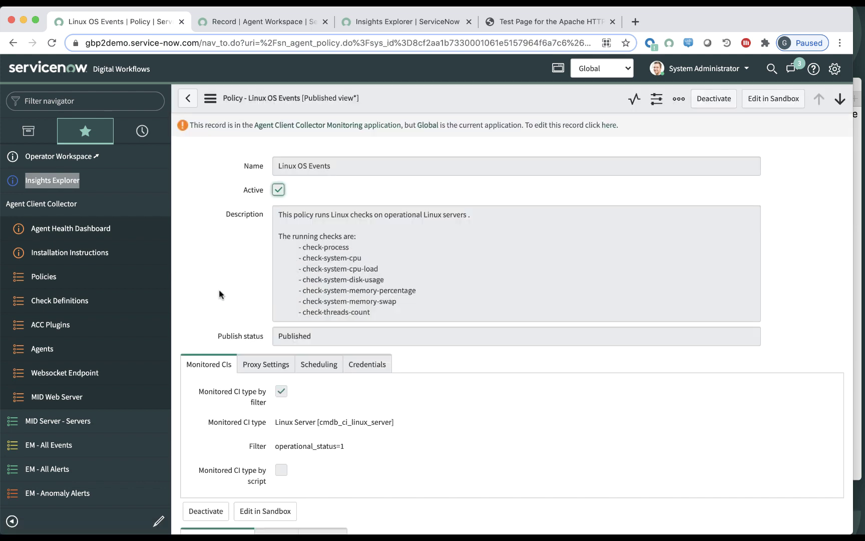
- Scroll to the seven check instances and open os.linux.check-system-cpu (warning 50, critical 90)
drag(274, 422, 373, 422)
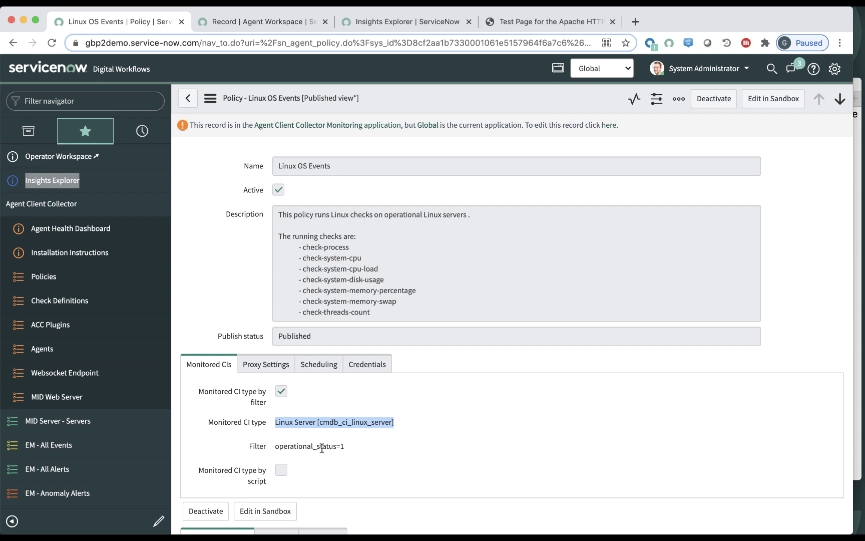
scroll(323, 450, down, 6)
scroll(323, 451, down, 3)
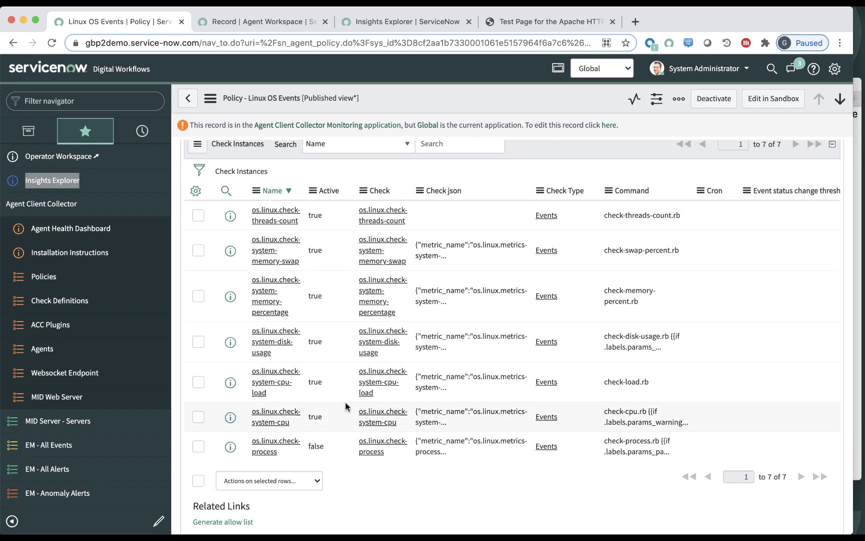
click(275, 421)
- Test-run os.linux.check-system-cpu with the ip-10-0-1-212 agent as the target CI
scroll(225, 421, down, 1)
scroll(225, 421, down, 7)
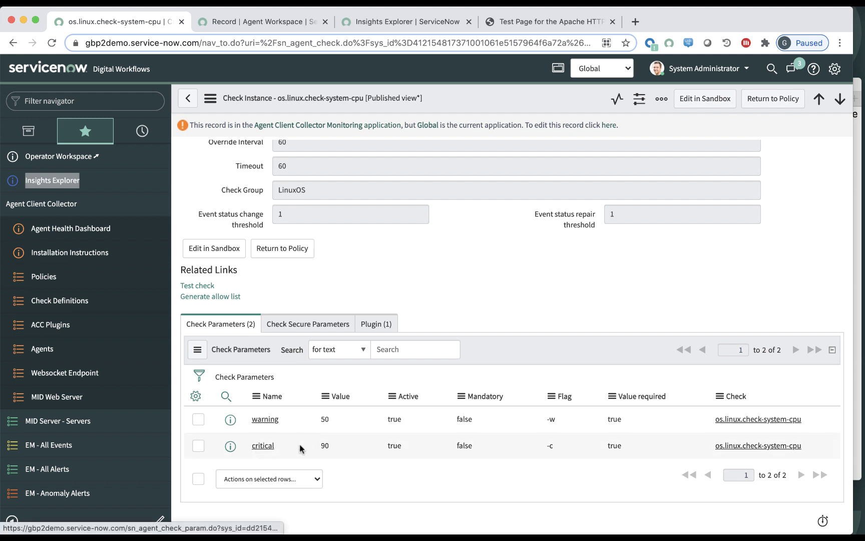
click(207, 287)
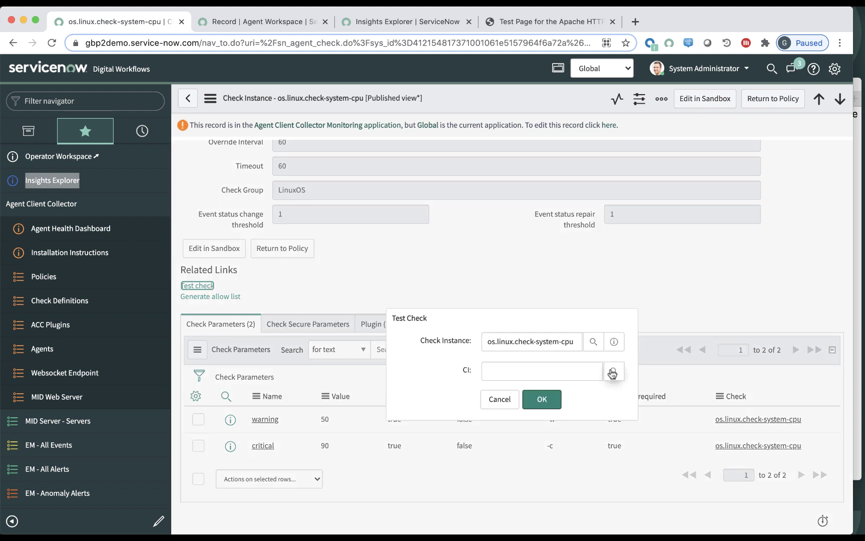
click(611, 372)
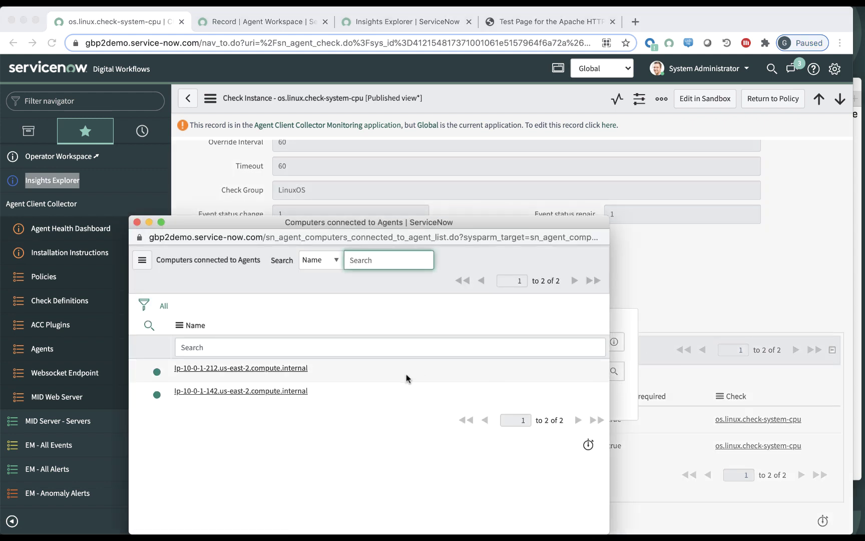
click(280, 369)
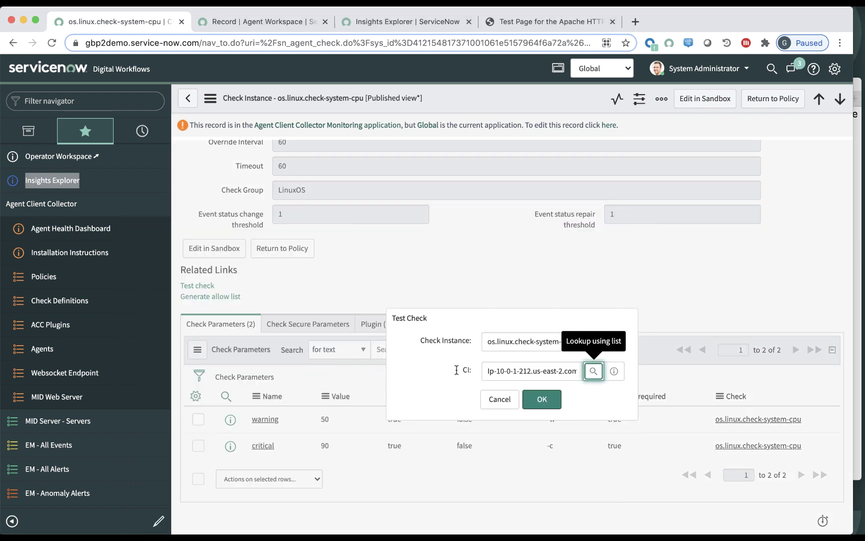
click(548, 399)
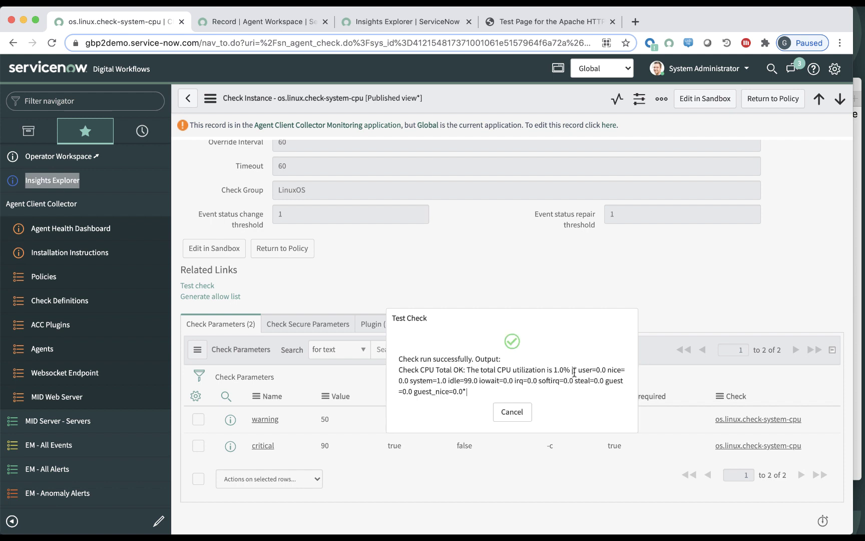
- Review the result, 1.0% total CPU and 99.0 idle, then close it
drag(456, 380, 478, 379)
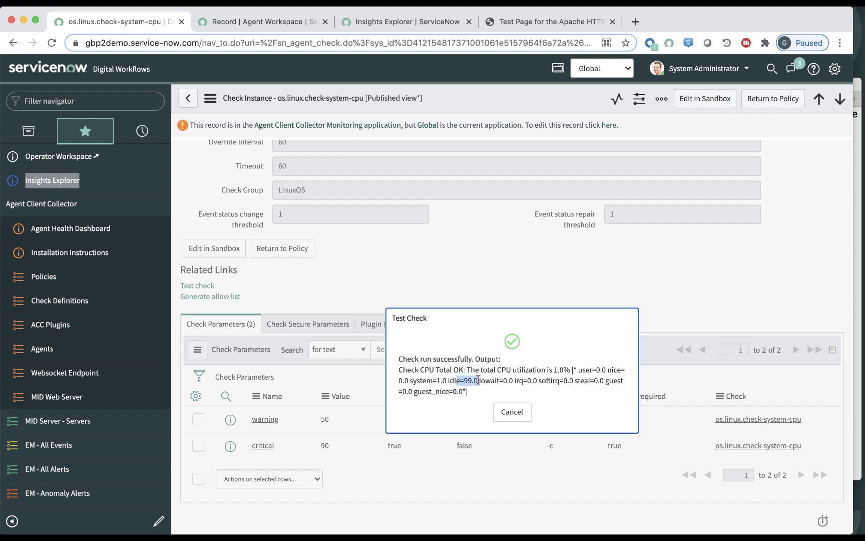
click(517, 412)
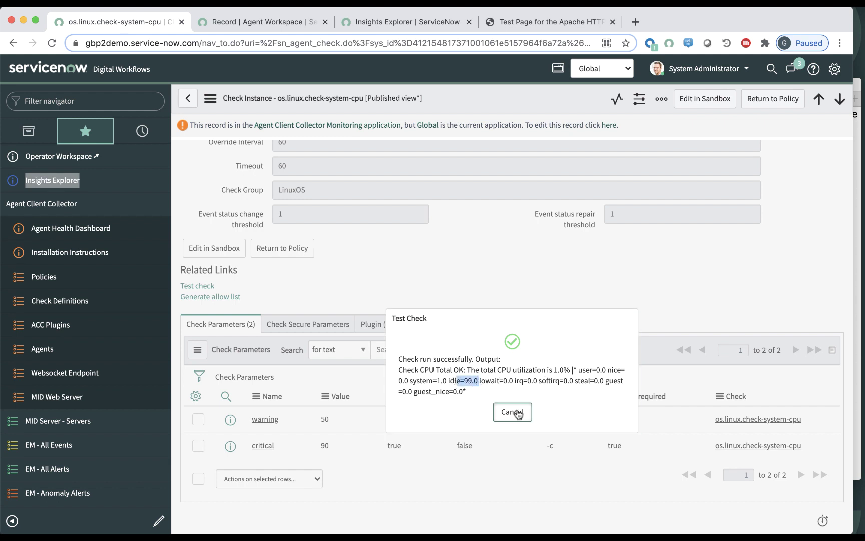
click(517, 413)
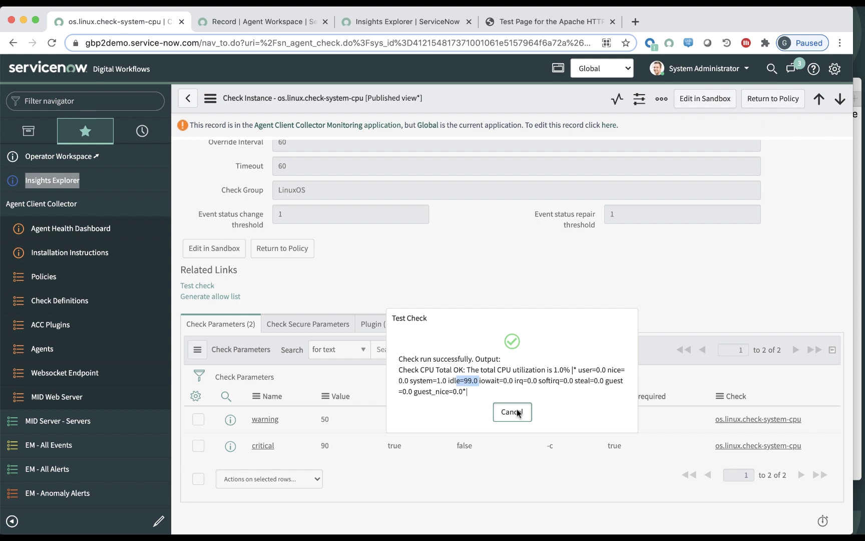
- Launch the stress command on ip-10-0-1-142 with 8 cpu, 4 io and 2 vm hogs, then go back to the browser
click(856, 334)
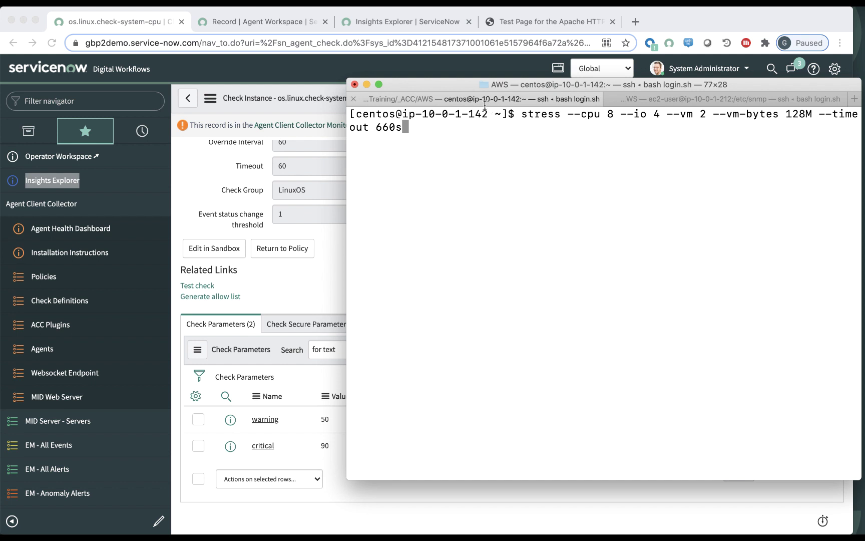
drag(468, 114, 486, 114)
click(491, 135)
key(Return)
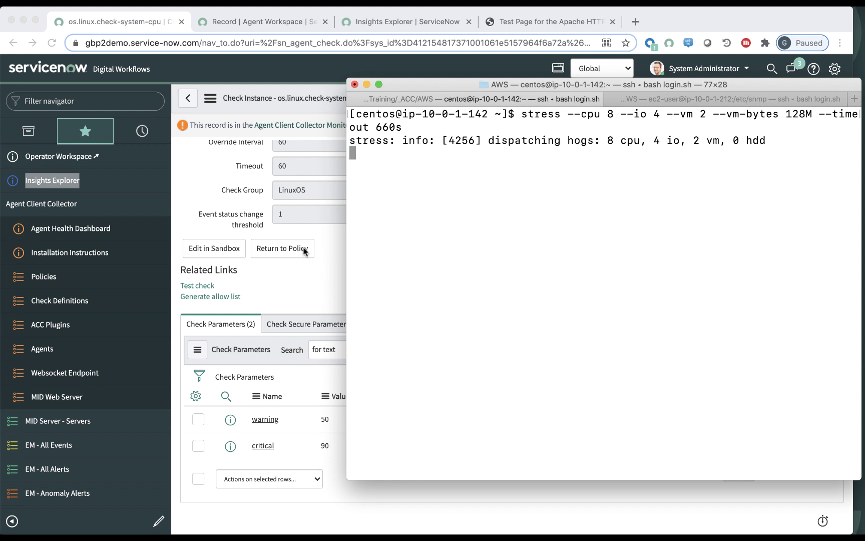
click(311, 285)
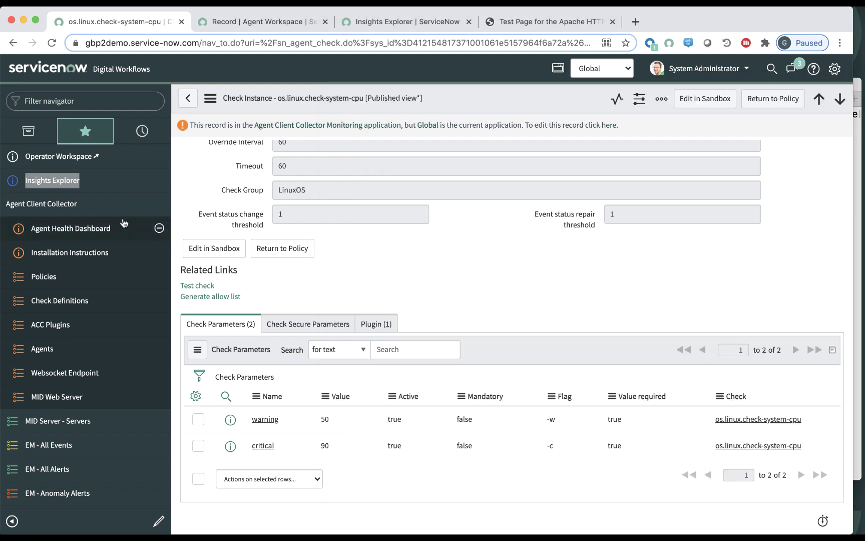
- Filter policies to linux, open Linux OS Metrics, and scroll through its 11 check instances (nine active)
click(43, 279)
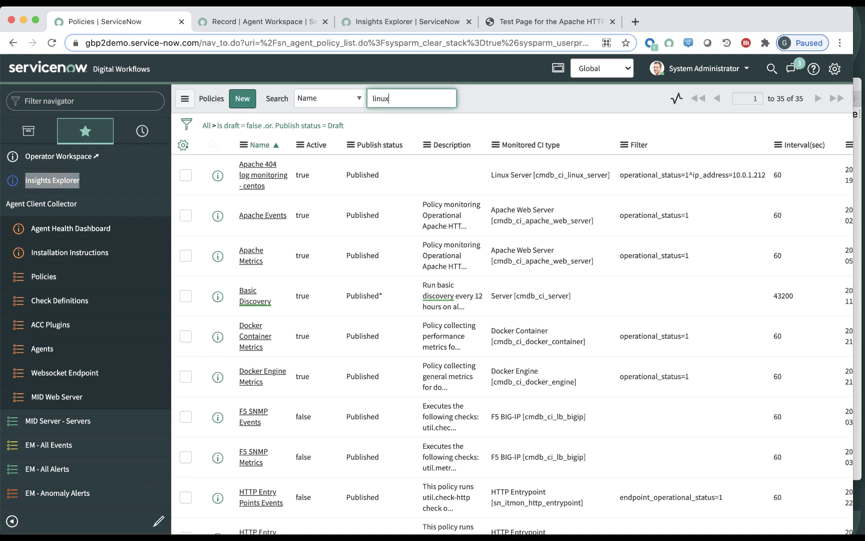
key(Return)
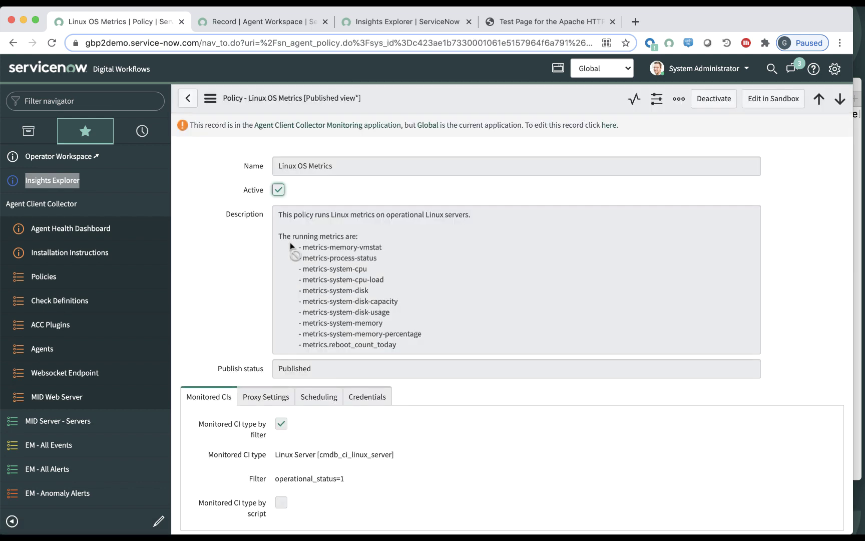
scroll(266, 360, down, 5)
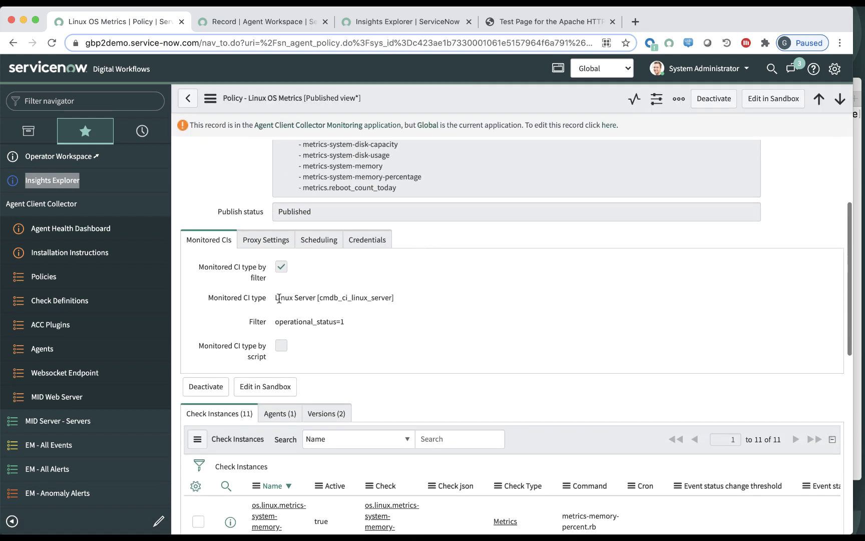
drag(279, 298, 370, 299)
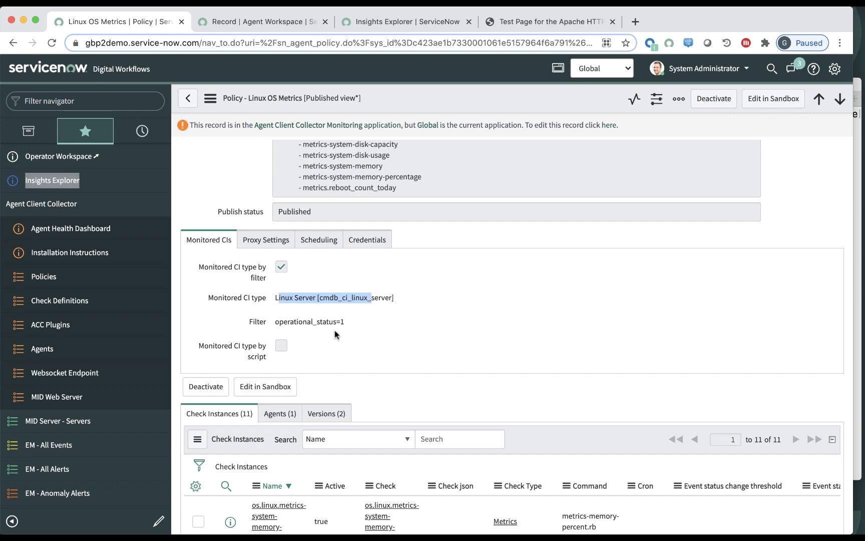
scroll(333, 345, down, 8)
scroll(344, 396, down, 4)
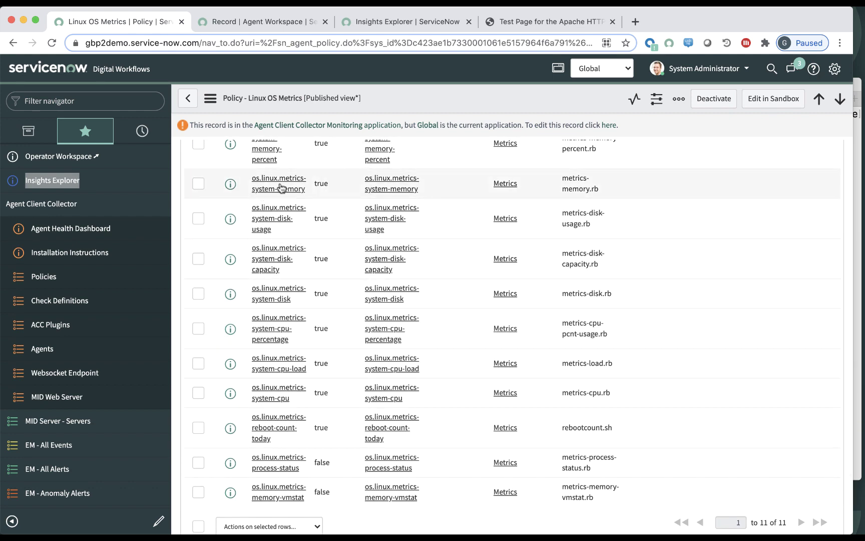
scroll(285, 175, up, 1)
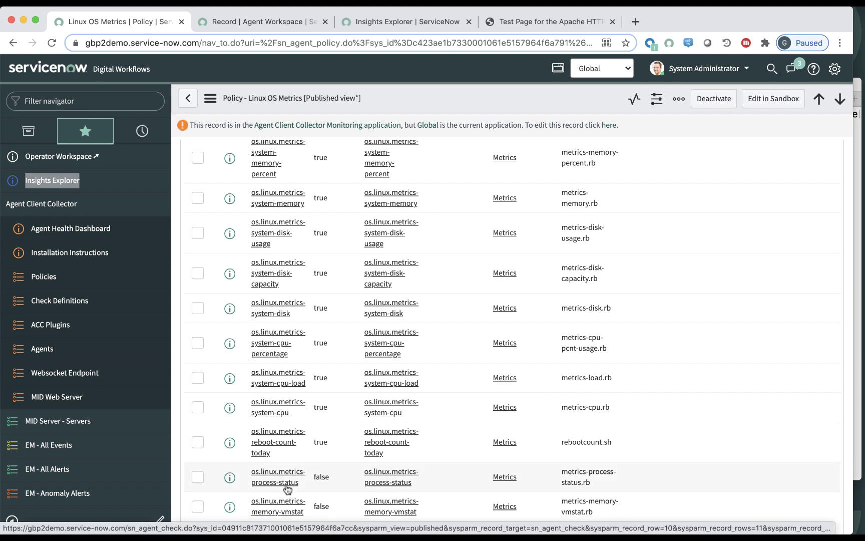
- Open os.linux.metrics-system-cpu and test it against the ip-10-0-1-212 agent
click(282, 415)
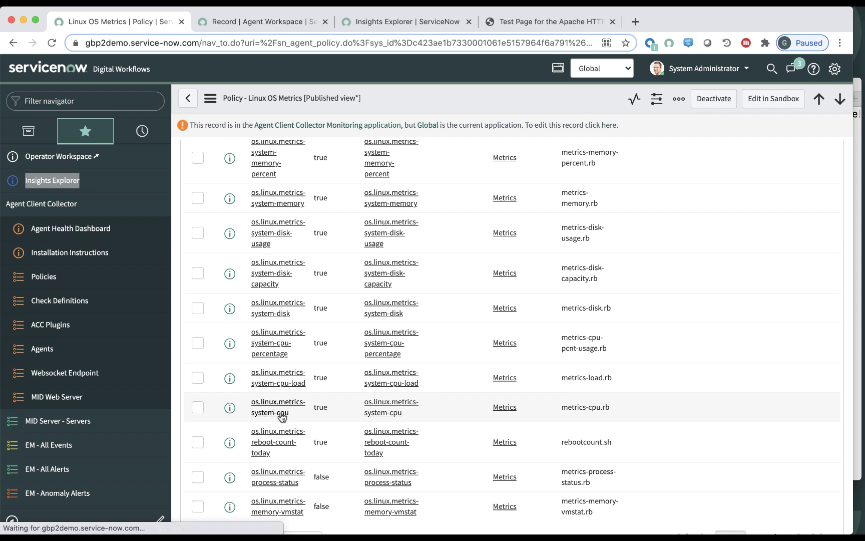
scroll(221, 403, down, 8)
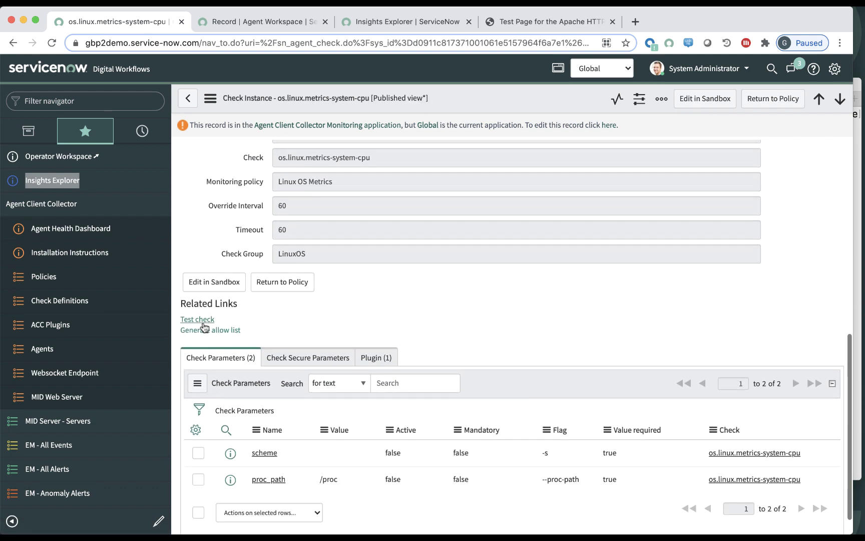
click(203, 321)
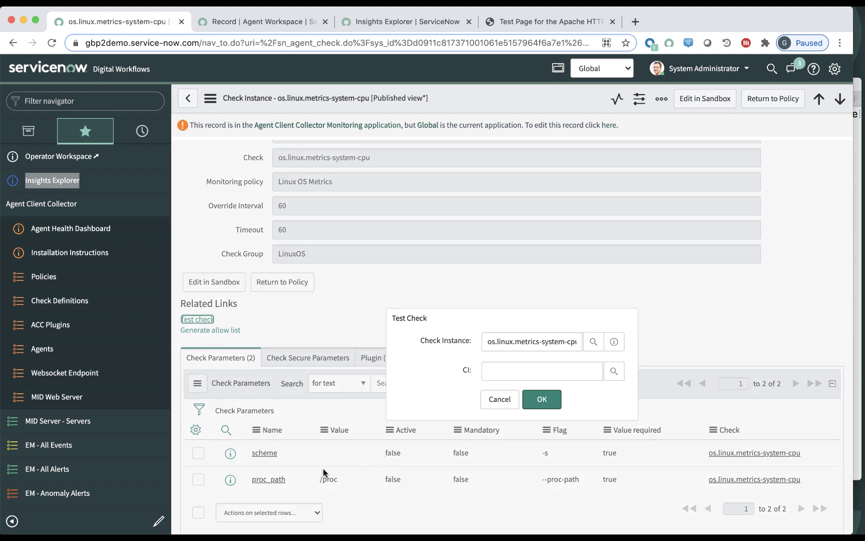
click(617, 373)
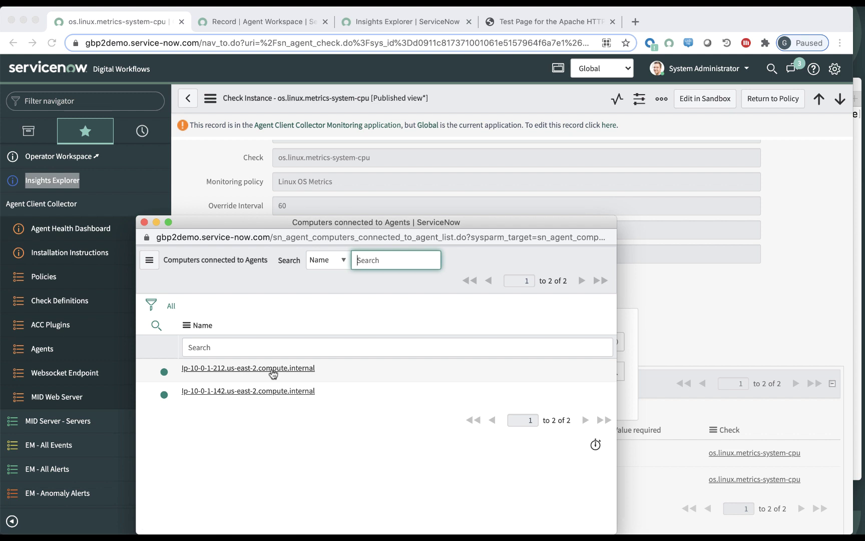
click(277, 371)
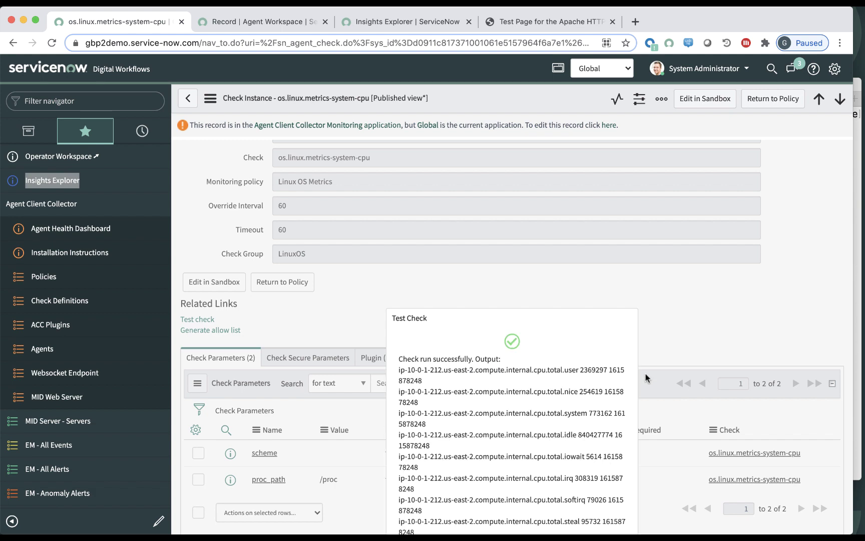
- Scroll through the returned CPU counters and close the test output
scroll(506, 425, down, 4)
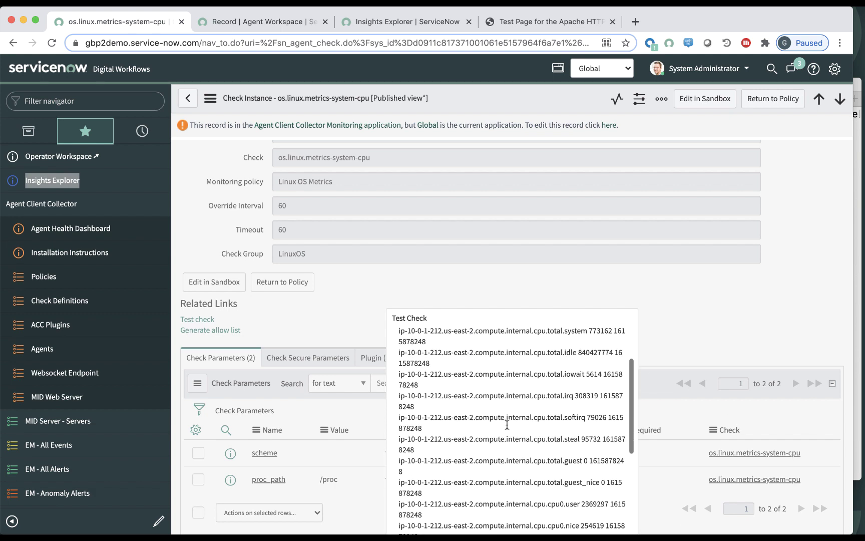
scroll(506, 424, down, 10)
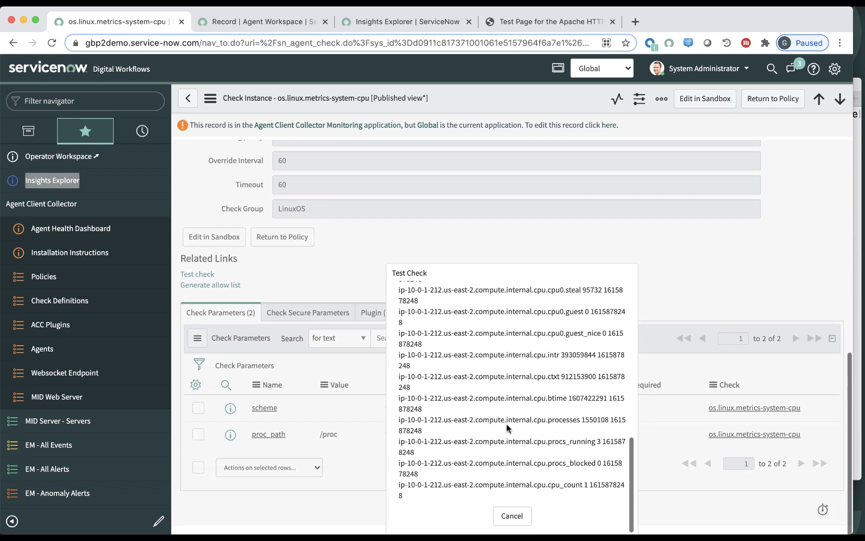
click(513, 515)
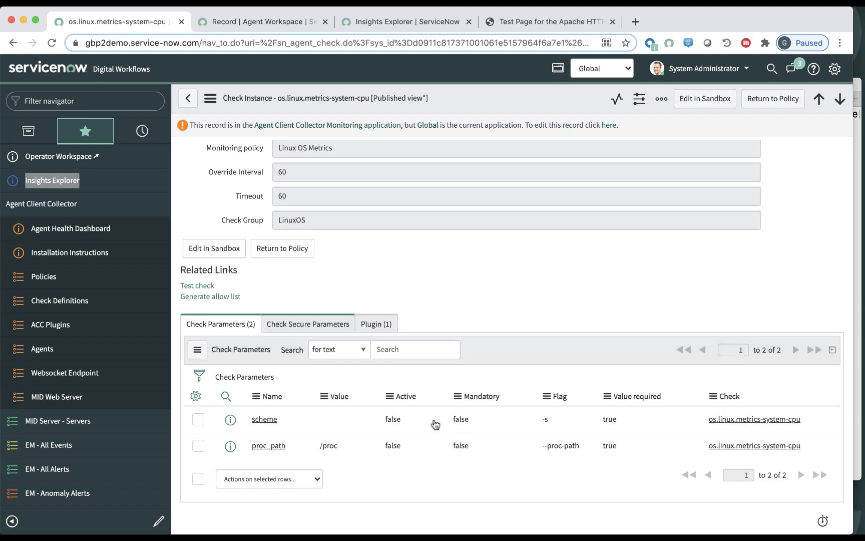
- Search the policies, open MSSQL Metrics, and open its app.mssql.metrics-mssql check instance
click(76, 278)
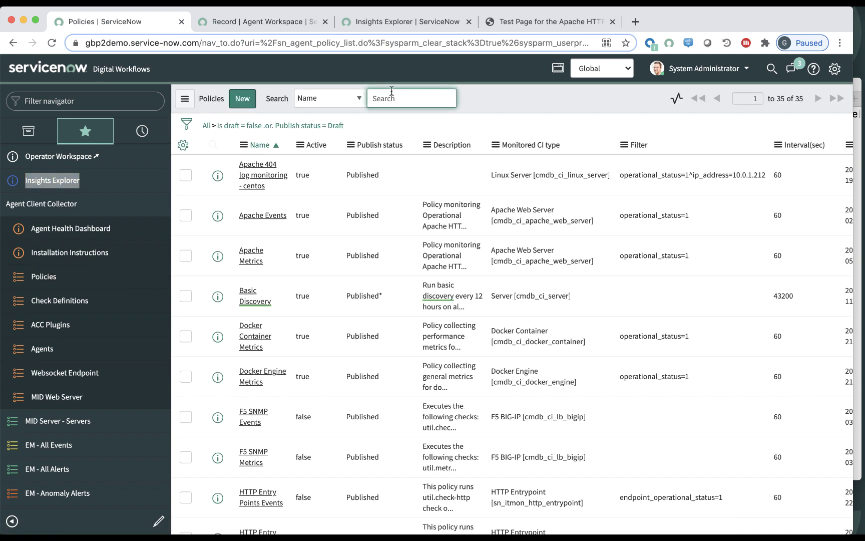
text(apach)
key(Return)
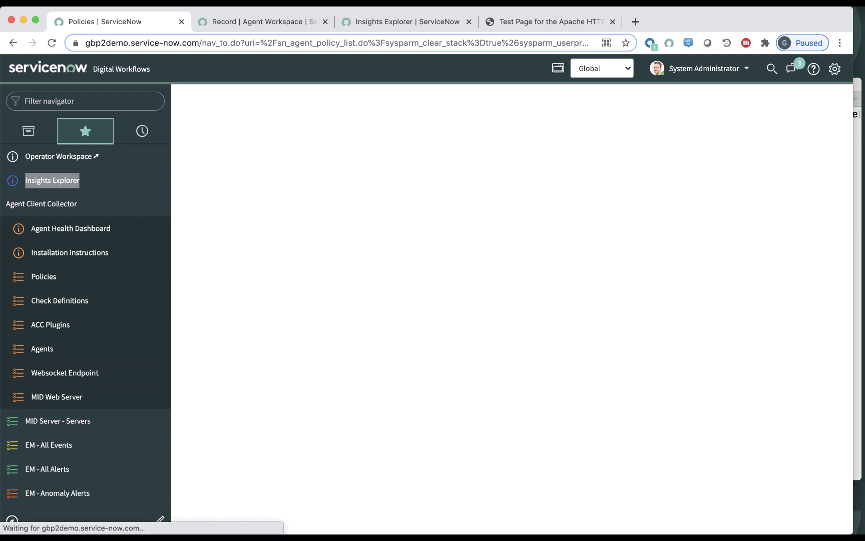
click(270, 232)
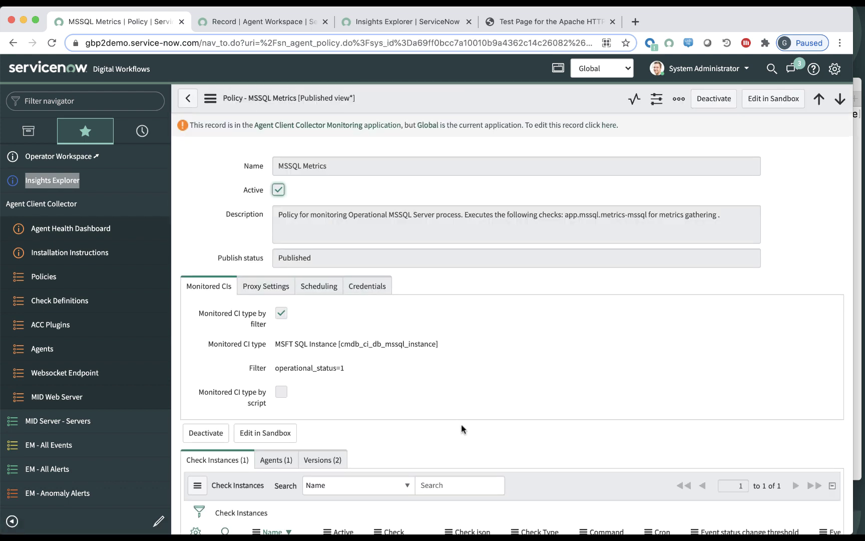
scroll(463, 428, down, 2)
scroll(464, 428, down, 5)
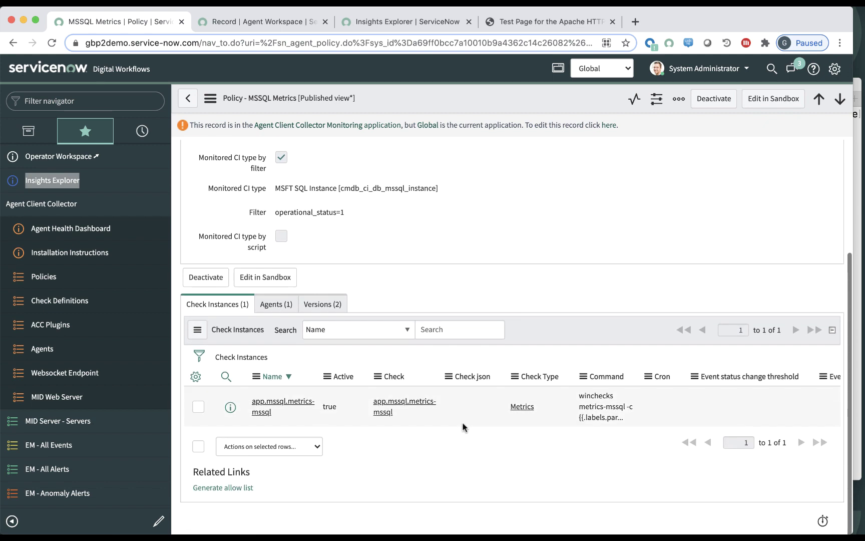
click(281, 401)
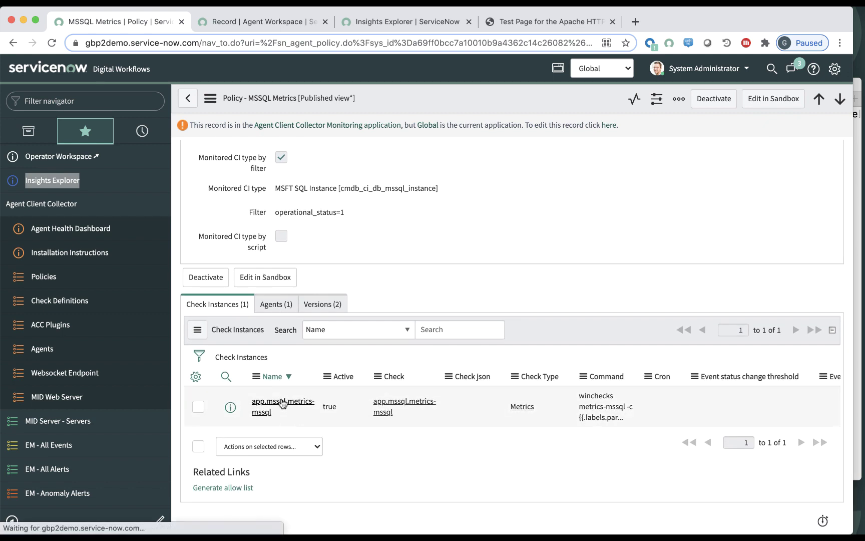
- Test-run the check with the MSFT SQL Instance as the target CI
scroll(251, 407, down, 10)
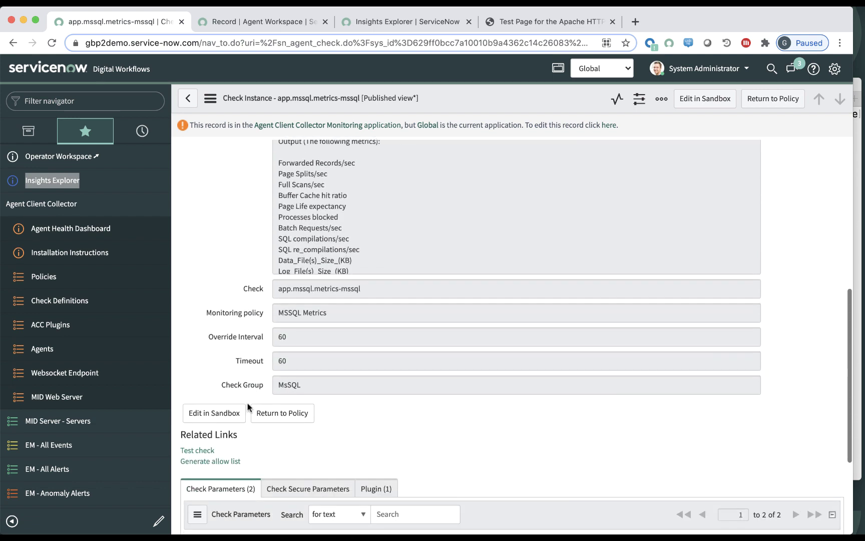
scroll(382, 477, down, 2)
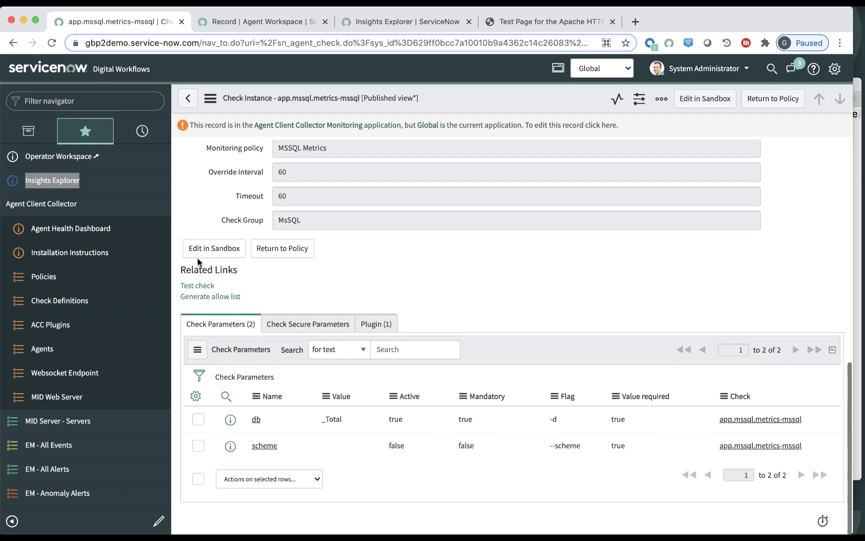
click(201, 286)
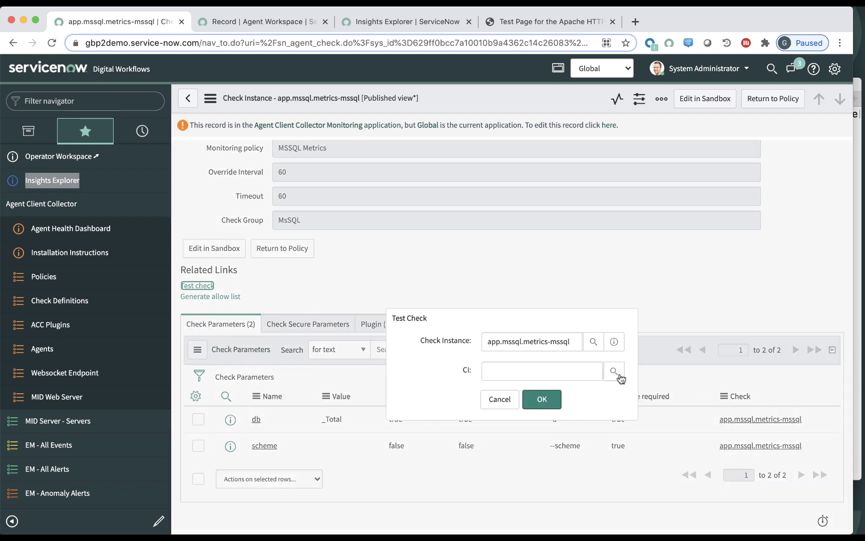
click(614, 371)
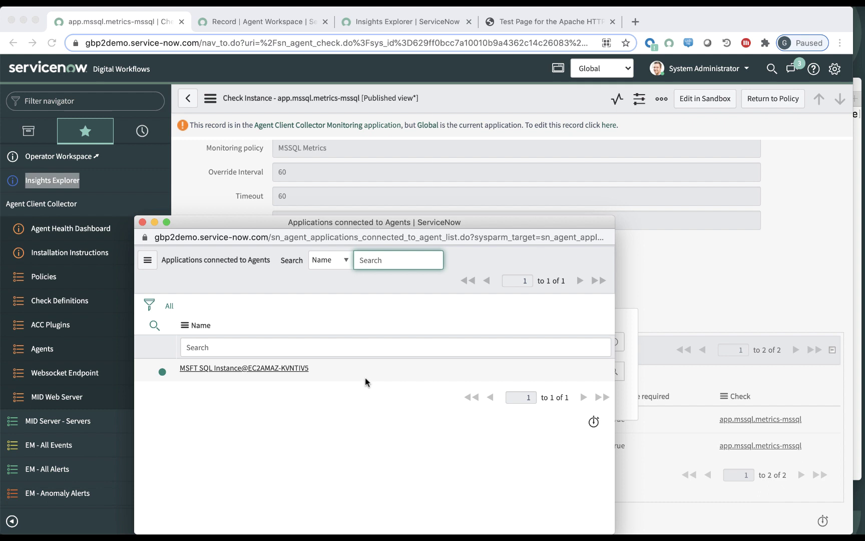
click(245, 369)
click(541, 400)
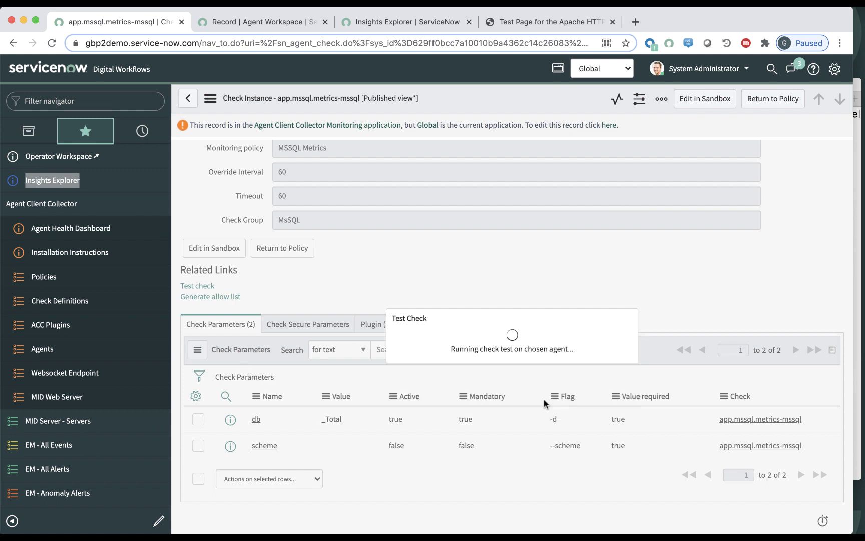
- Review the returned SQL Server performance counters and close the test results
scroll(651, 321, down, 1)
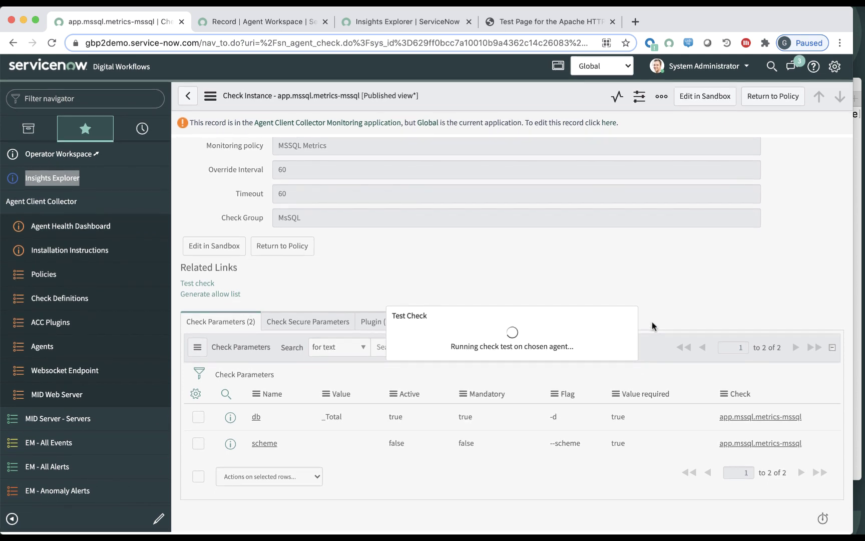
scroll(651, 321, up, 1)
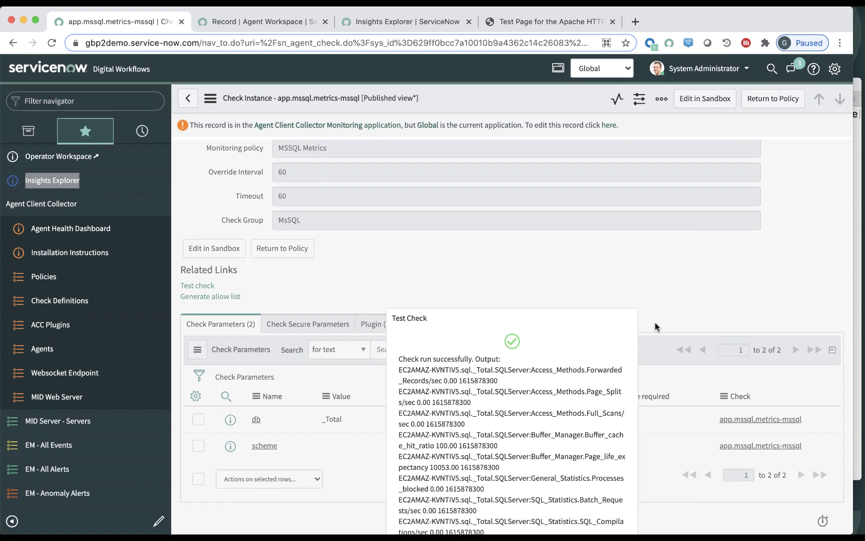
scroll(601, 428, down, 5)
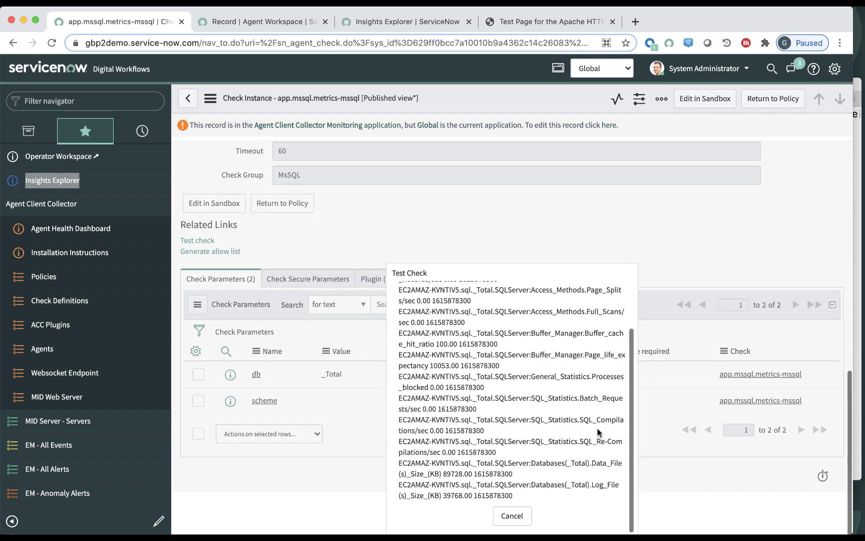
click(521, 516)
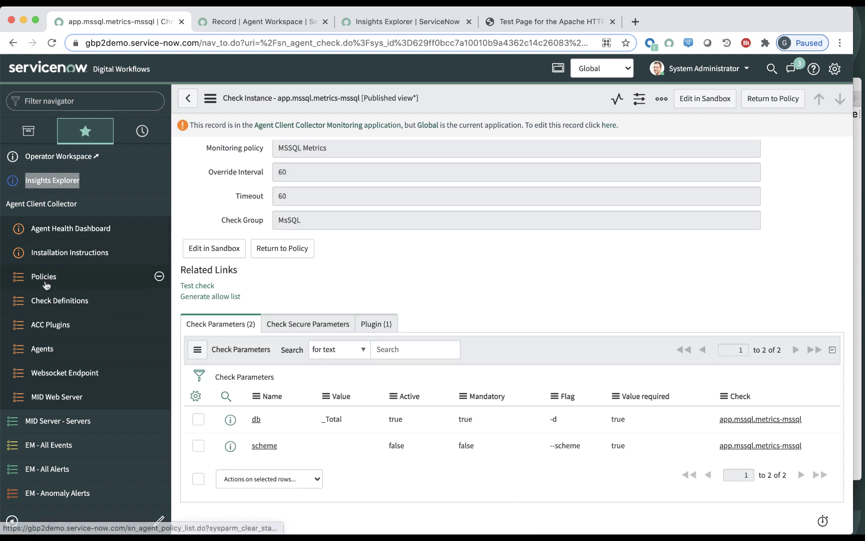
- Filter policies by 'mysql', open MySQL DB Metrics (MySQL Instance CIs), and scroll to its three check instances
click(45, 281)
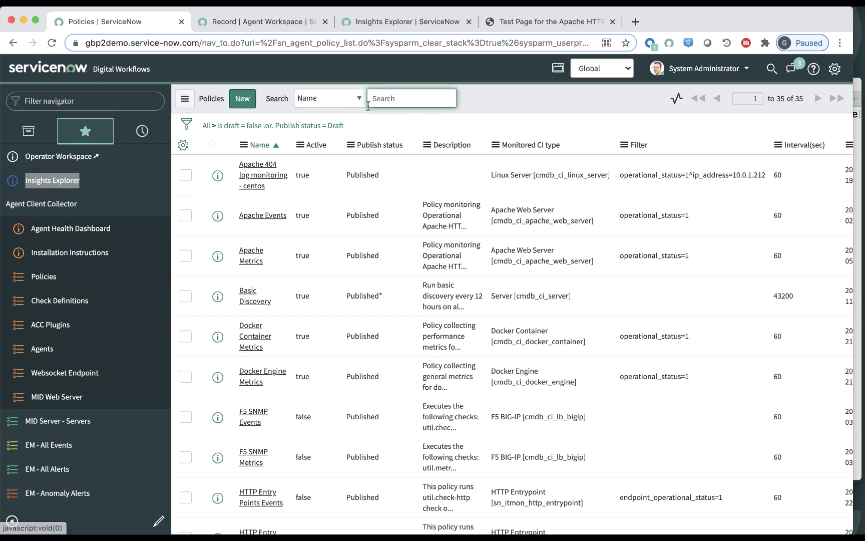
text(mysq)
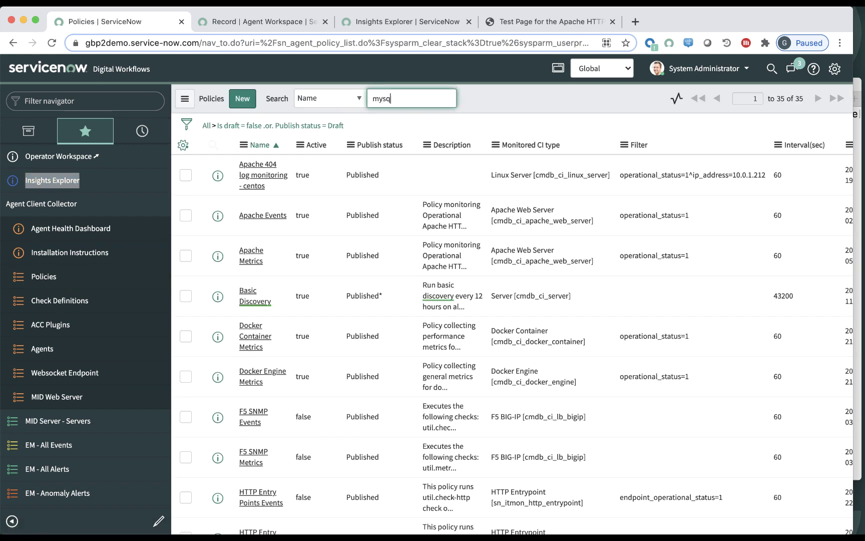
text(l)
key(Return)
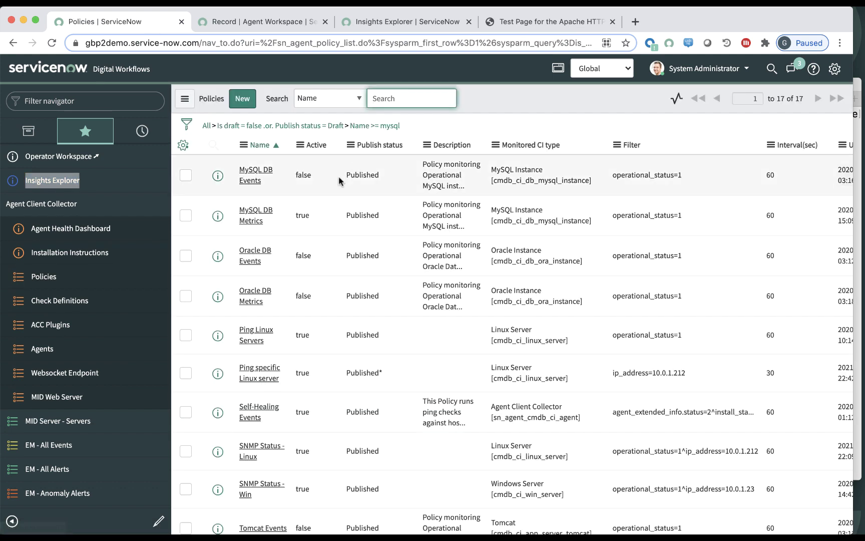
click(258, 216)
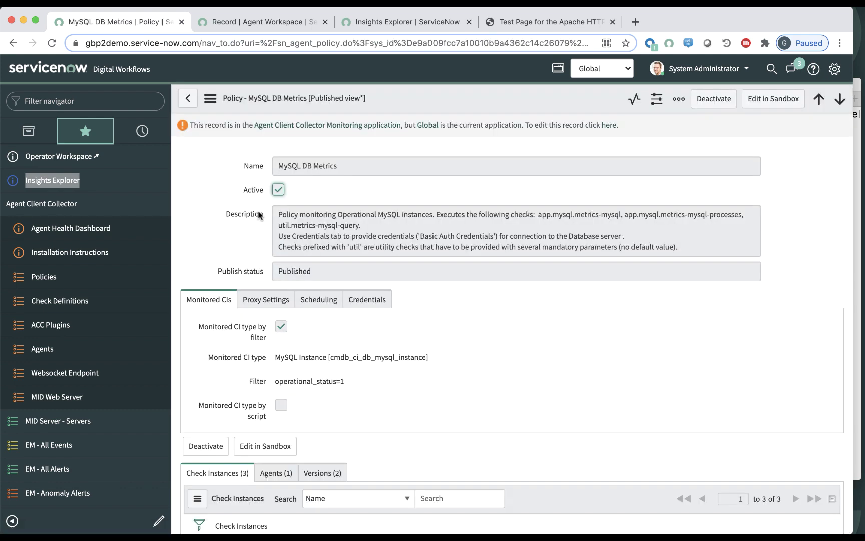
drag(305, 357, 430, 356)
scroll(421, 360, down, 4)
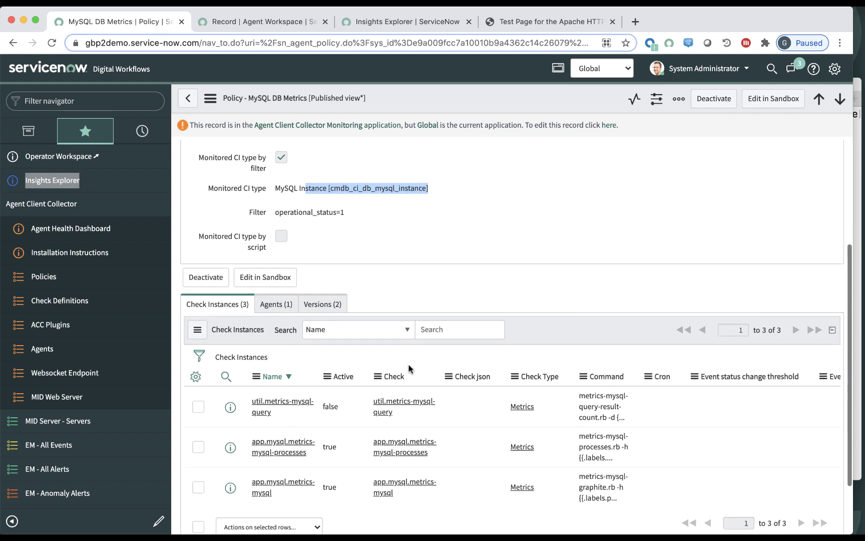
scroll(388, 383, down, 3)
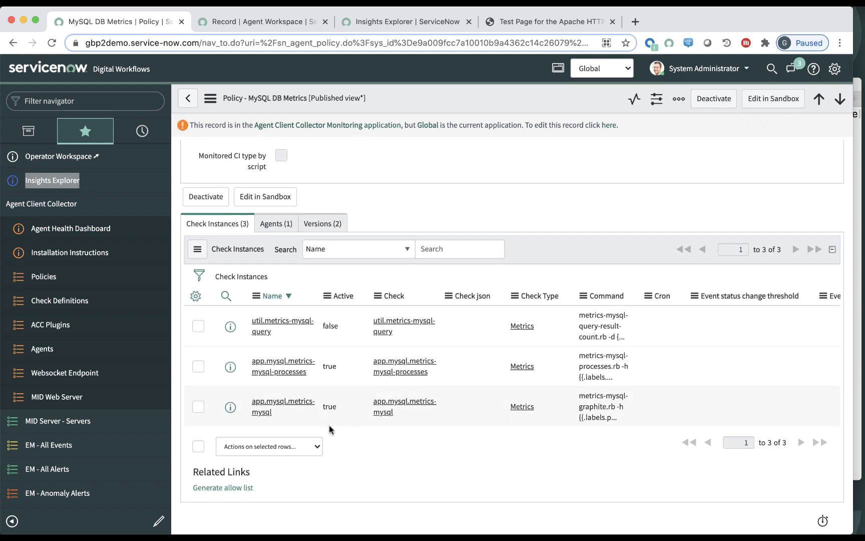
- Open util.metrics-mysql-query and start a test with the MySQL Instance as the CI
click(291, 324)
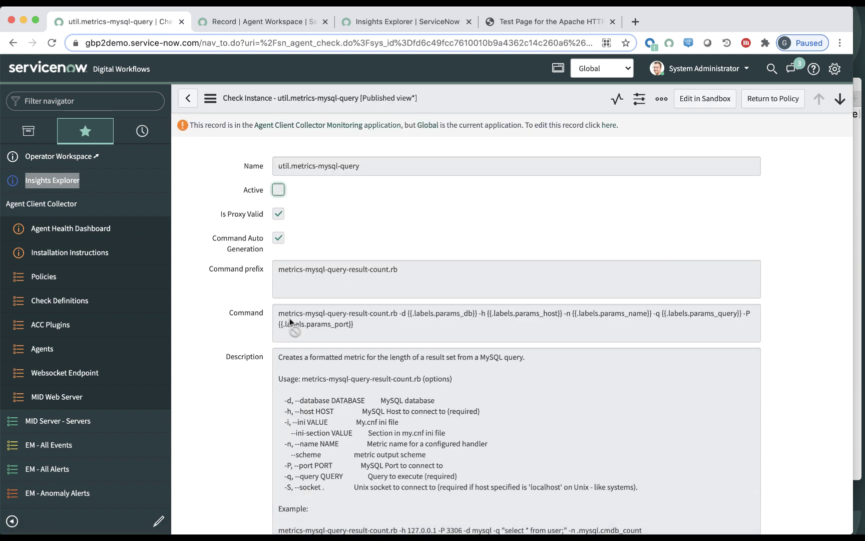
scroll(311, 374, down, 7)
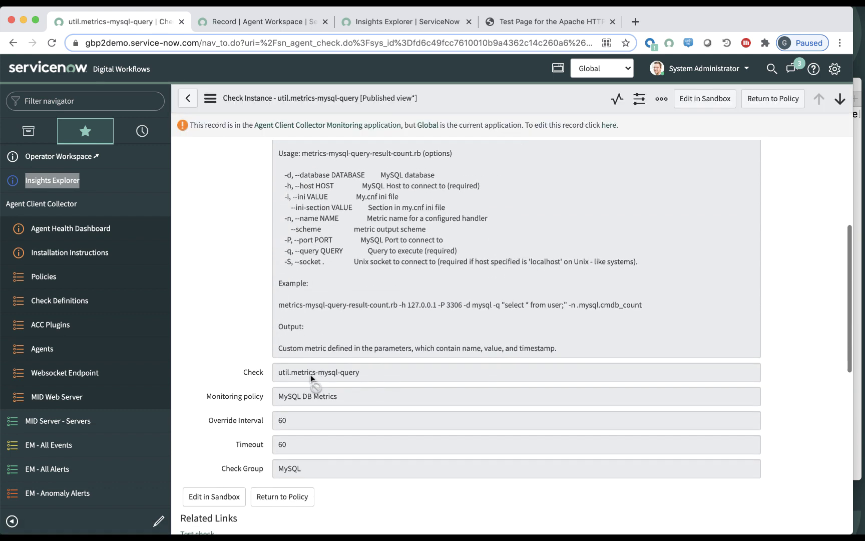
click(203, 432)
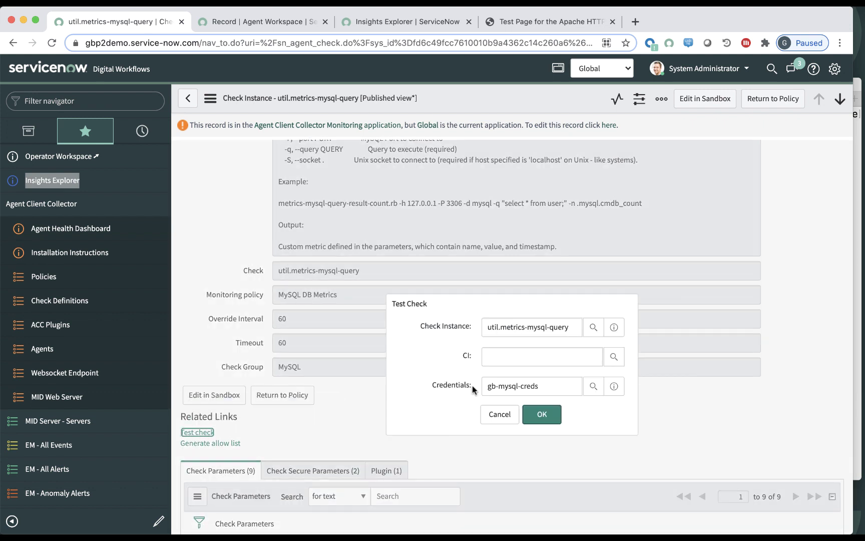
click(614, 357)
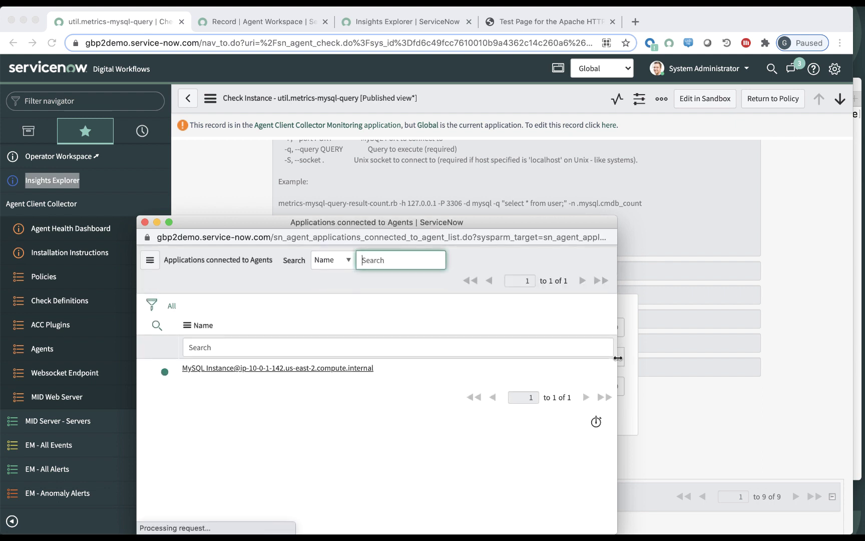
click(292, 373)
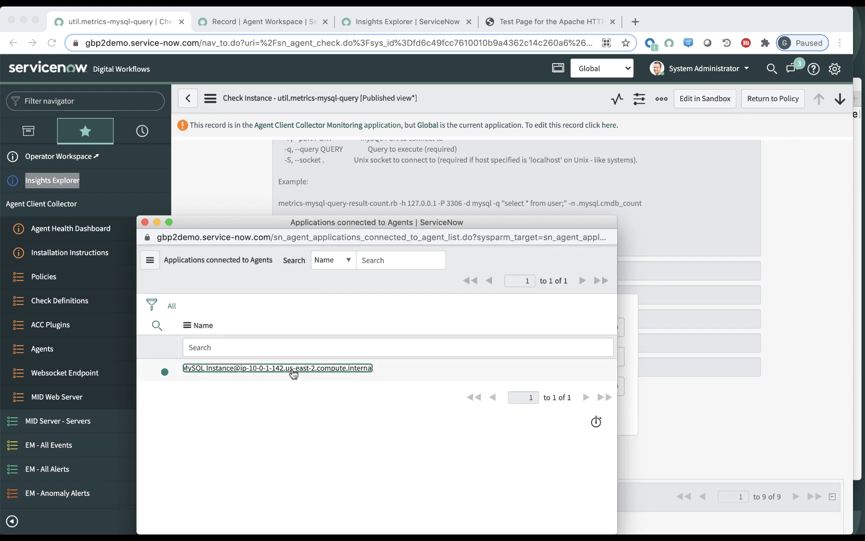
click(293, 373)
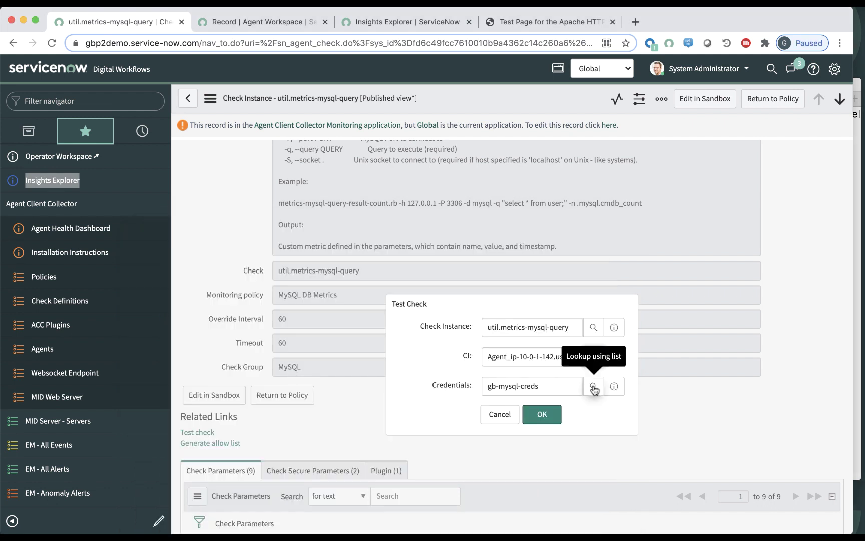
- Run the test with gb-mysql-creds, getting .mysql.cmdb_count 3, then close the result
click(542, 414)
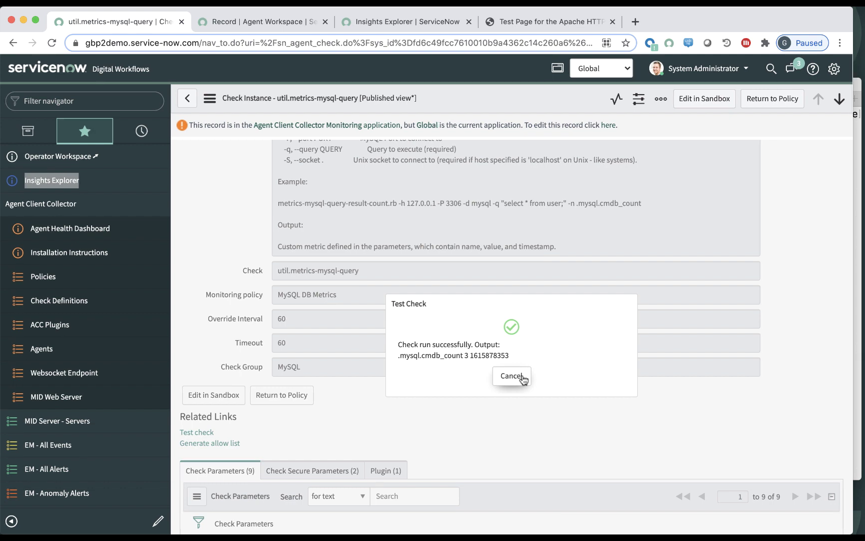
click(512, 376)
scroll(522, 376, up, 10)
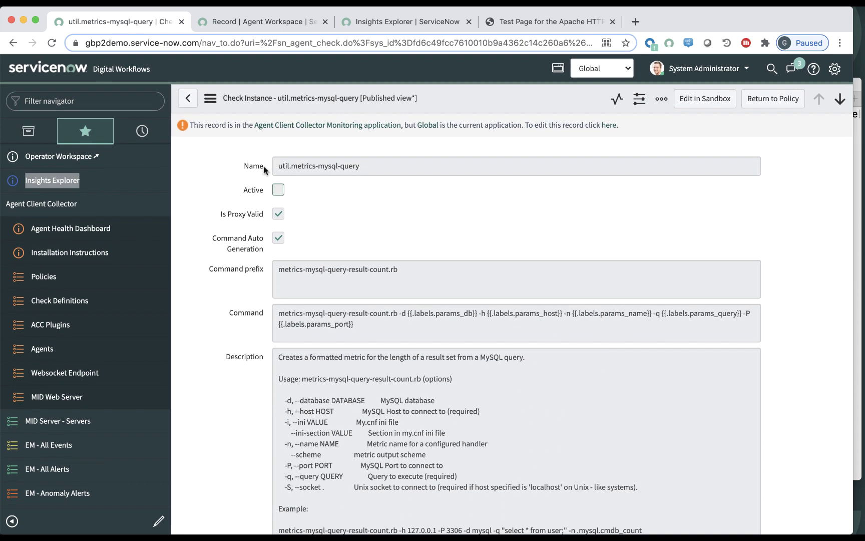
- Check MySQL DB Metrics' Credentials tab shows gb-mysql-creds, then open the 35-policy list
click(187, 102)
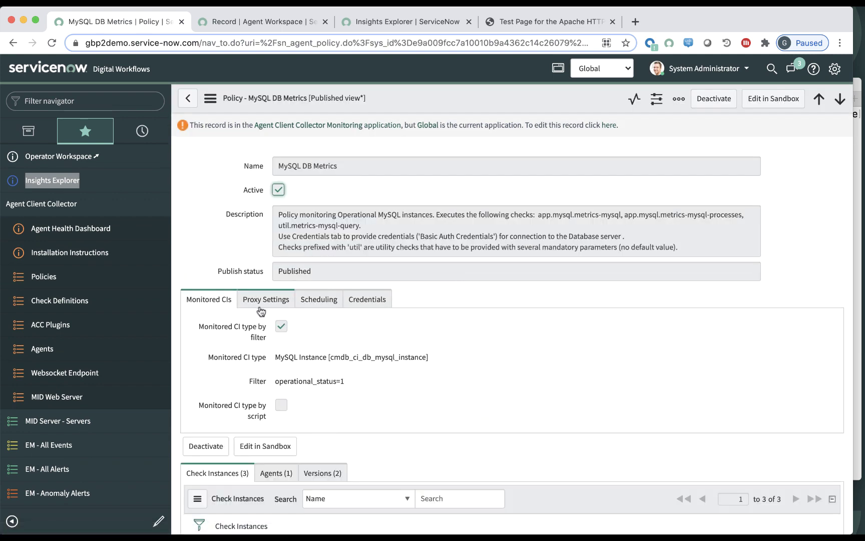
click(375, 303)
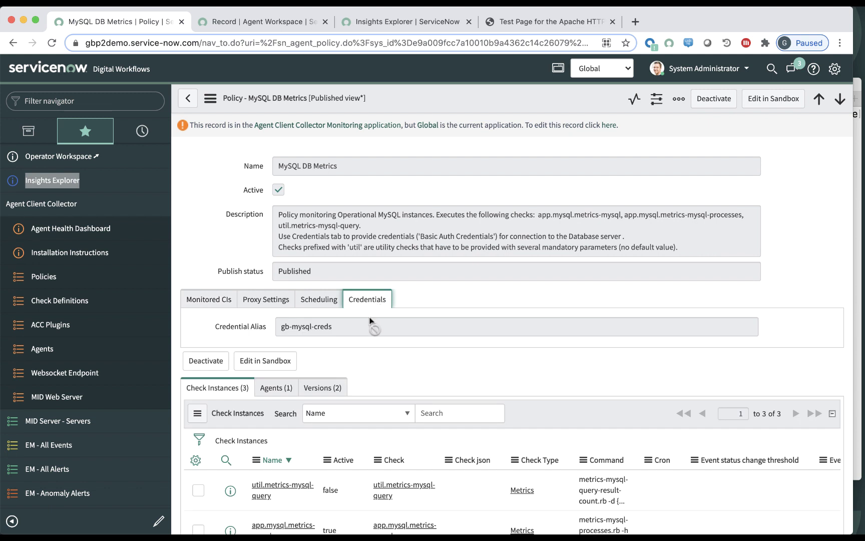
click(371, 326)
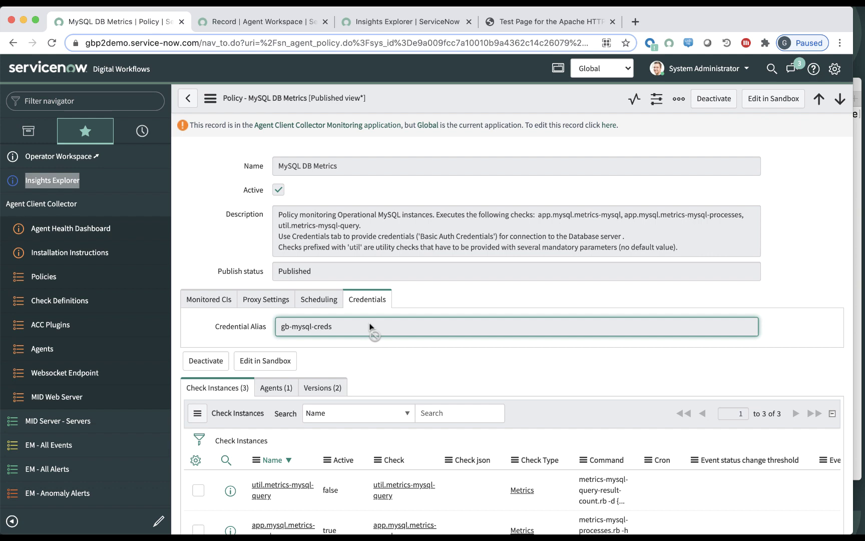
click(43, 278)
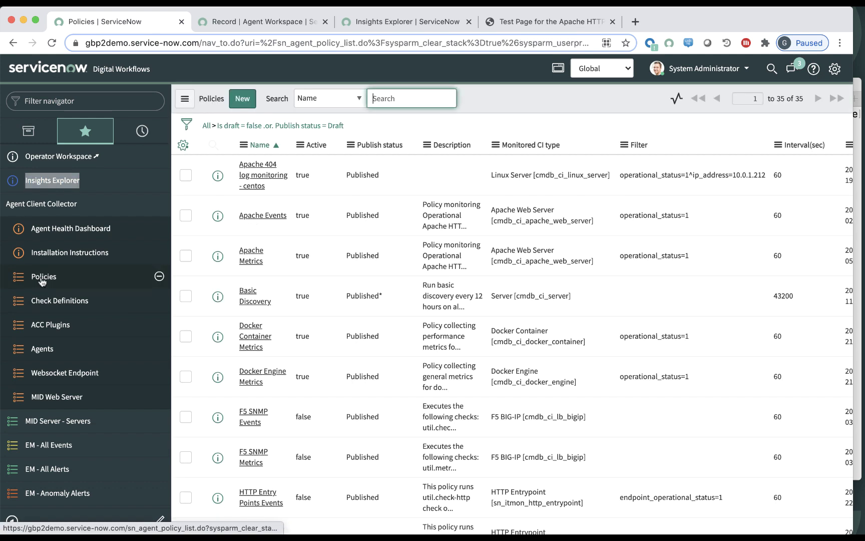
- Open Apache 404 log monitoring - centos and inspect its filter: operational status and IP Address = 10.0.1.212
click(260, 176)
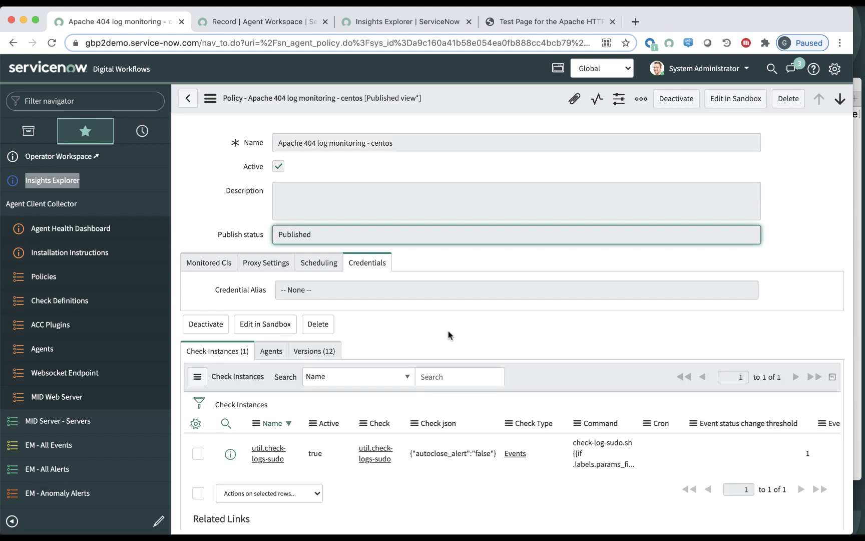
click(202, 266)
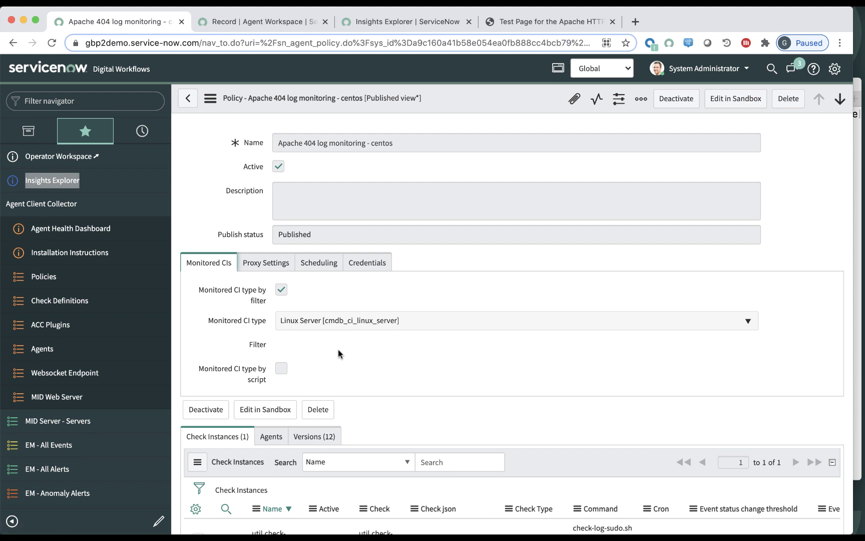
scroll(331, 392, down, 5)
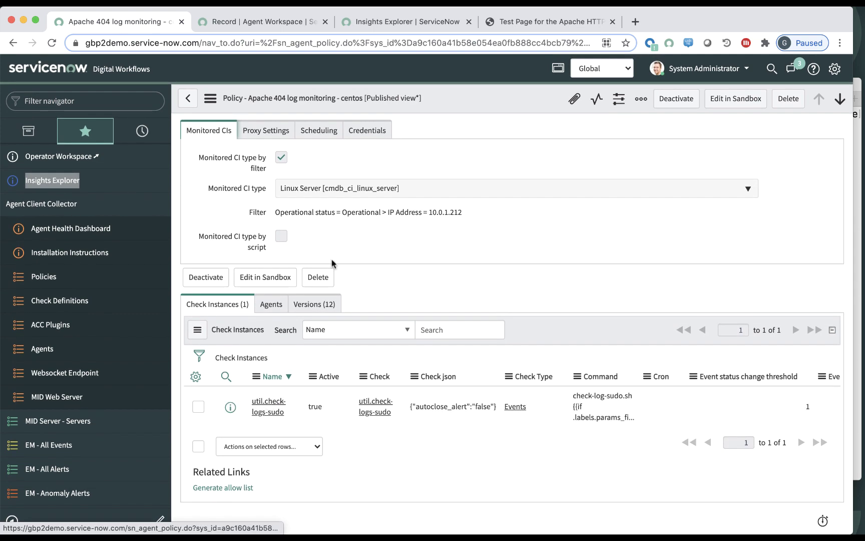
drag(308, 212, 373, 213)
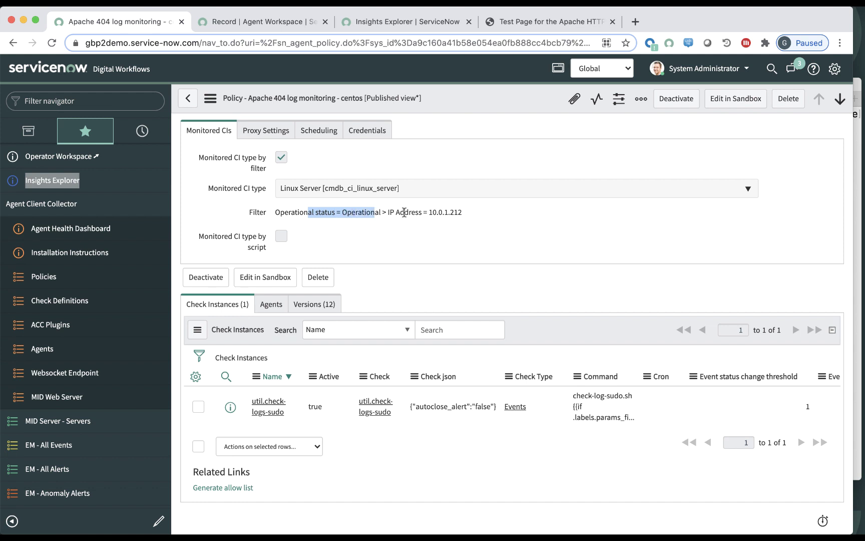
drag(389, 212, 478, 220)
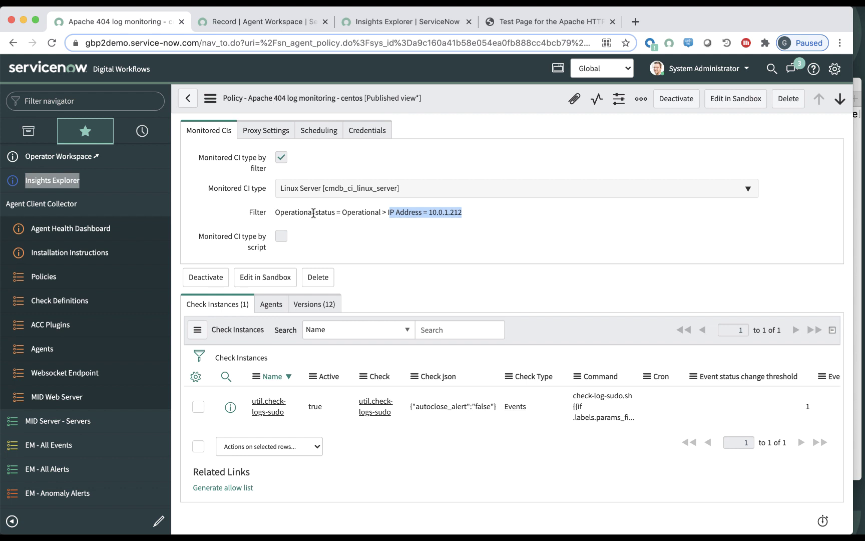
- Open the util.check-logs-sudo check and start a test run, cancelling it without choosing a CI
click(273, 406)
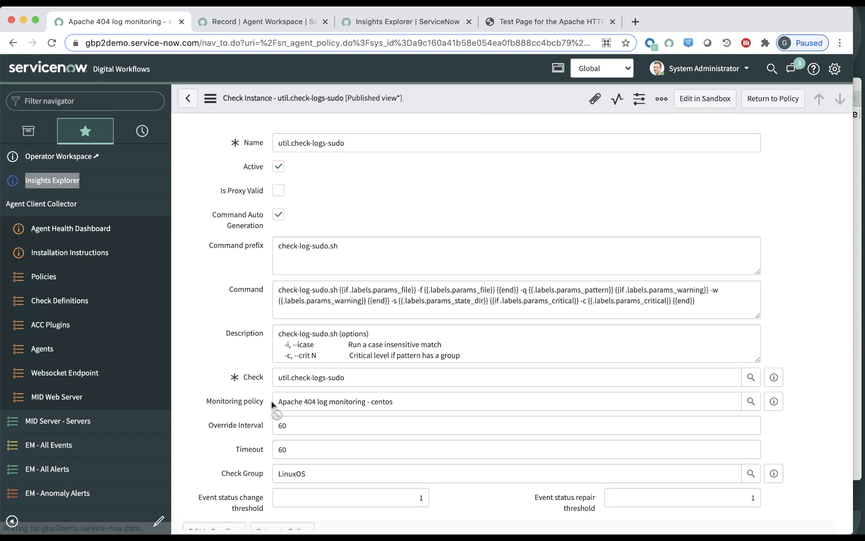
scroll(227, 384, down, 5)
scroll(227, 383, down, 4)
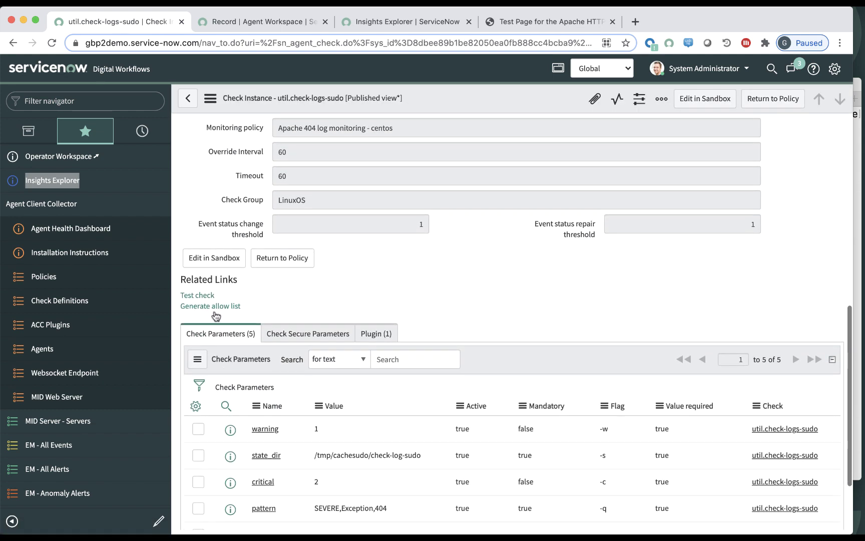
click(208, 297)
click(209, 296)
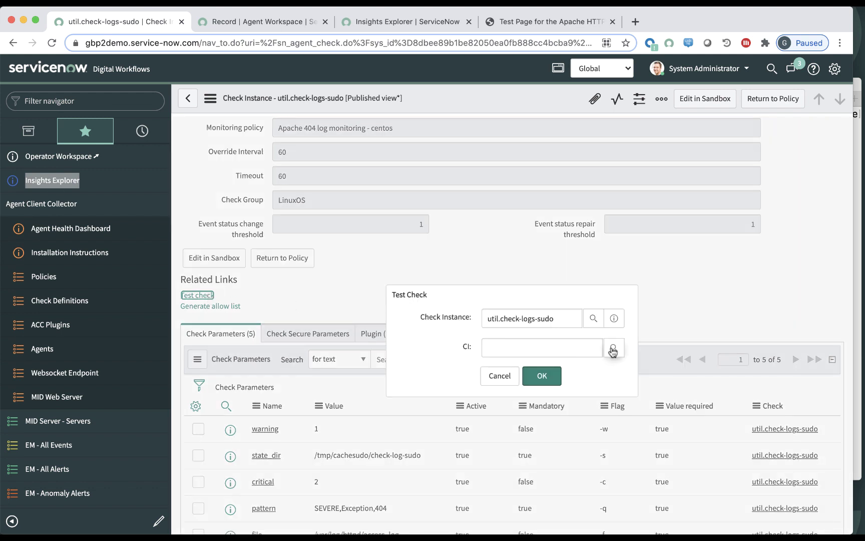
click(616, 347)
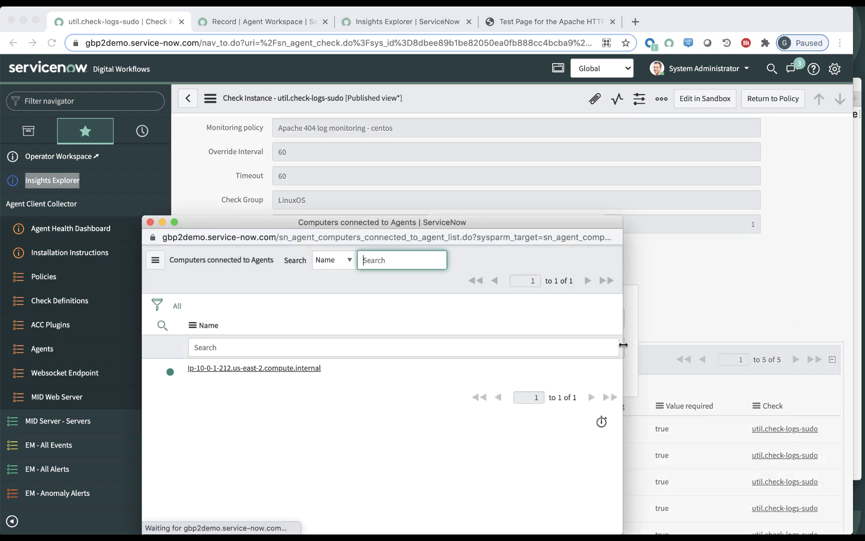
click(149, 223)
scroll(352, 302, down, 2)
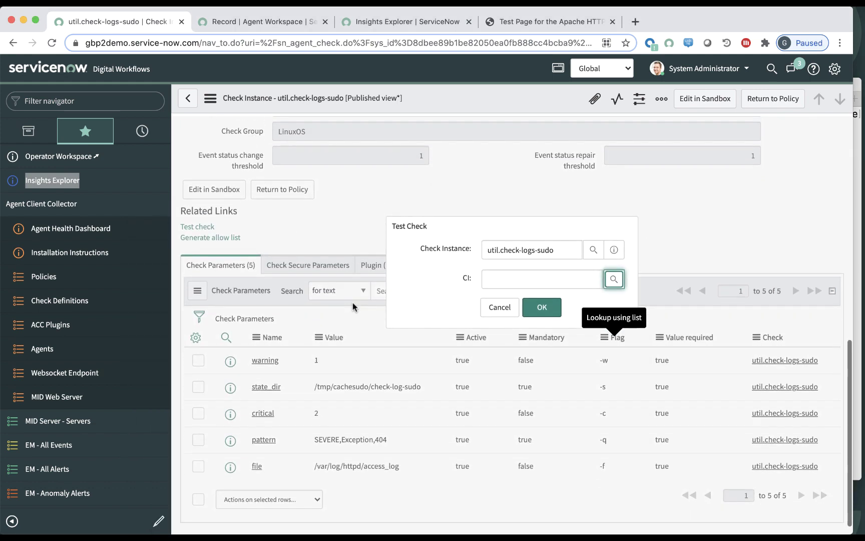
click(500, 307)
- Review the check's SEVERE|Exception|404 pattern and its /var/log/httpd/access_log file path
scroll(426, 403, down, 1)
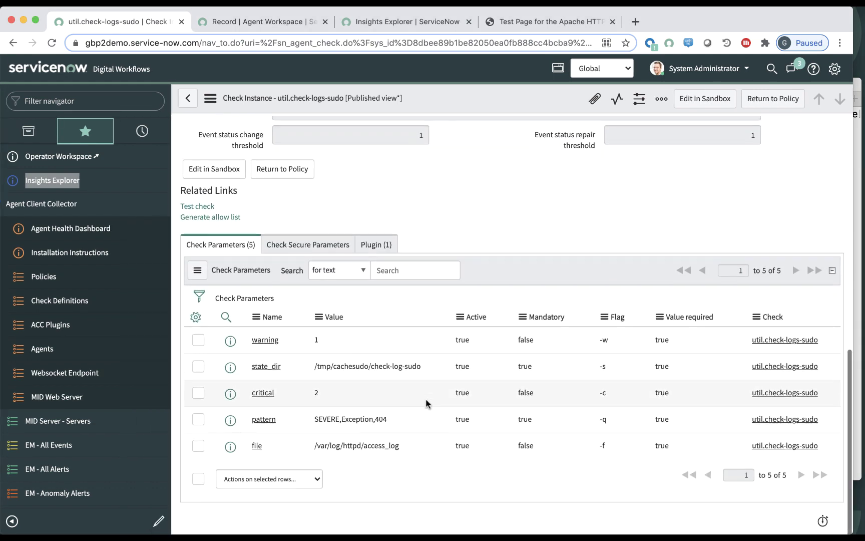
drag(314, 419, 397, 424)
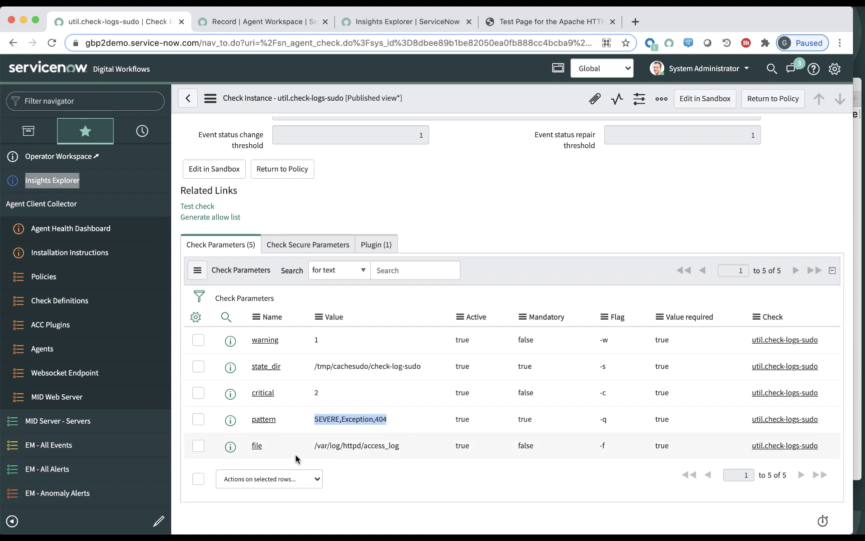
drag(315, 445, 403, 448)
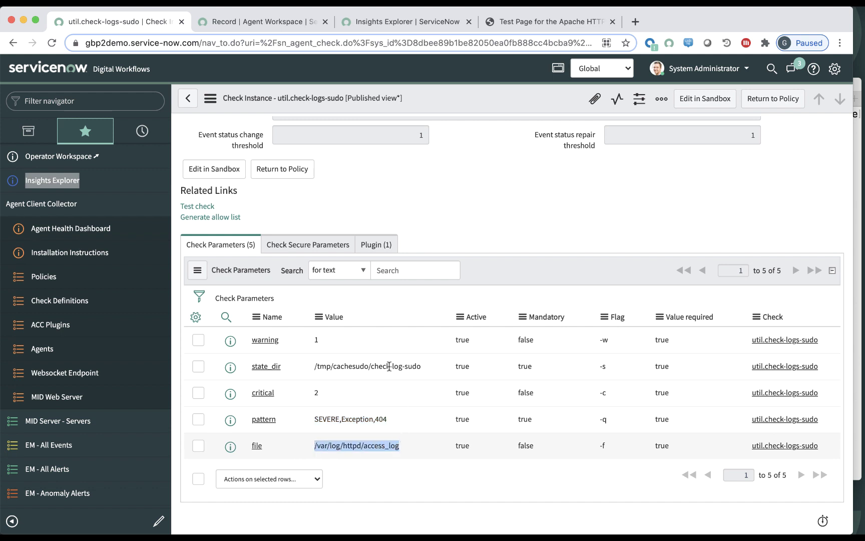
- Test-run the check on the agent's computer, getting CheckLog OK with 0 warnings and 0 criticals
click(198, 207)
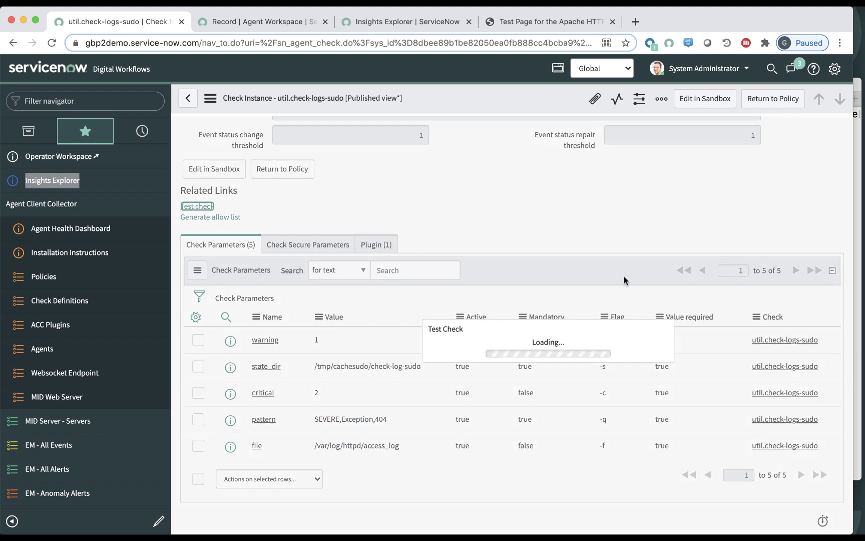
click(613, 347)
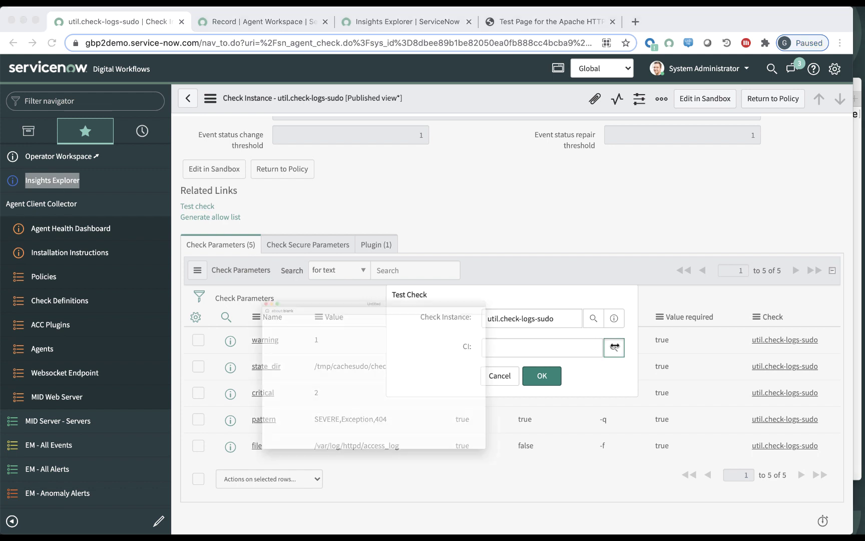
click(245, 368)
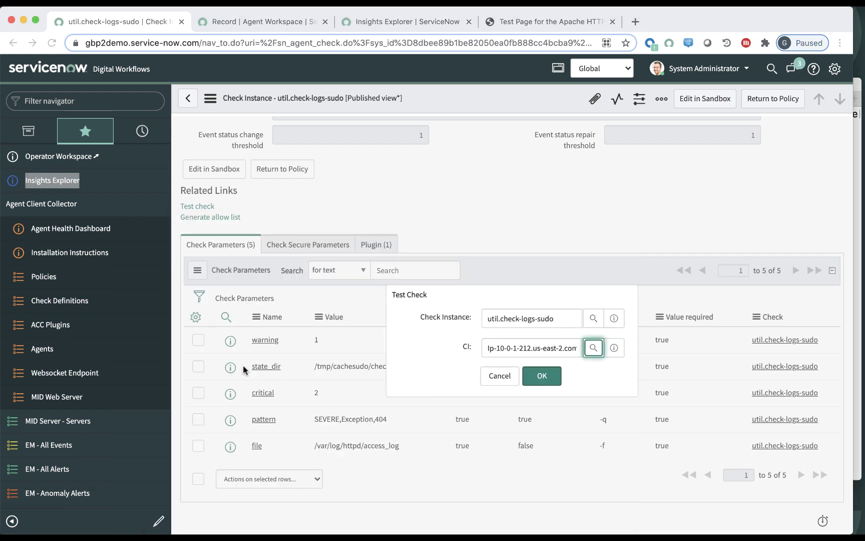
click(543, 378)
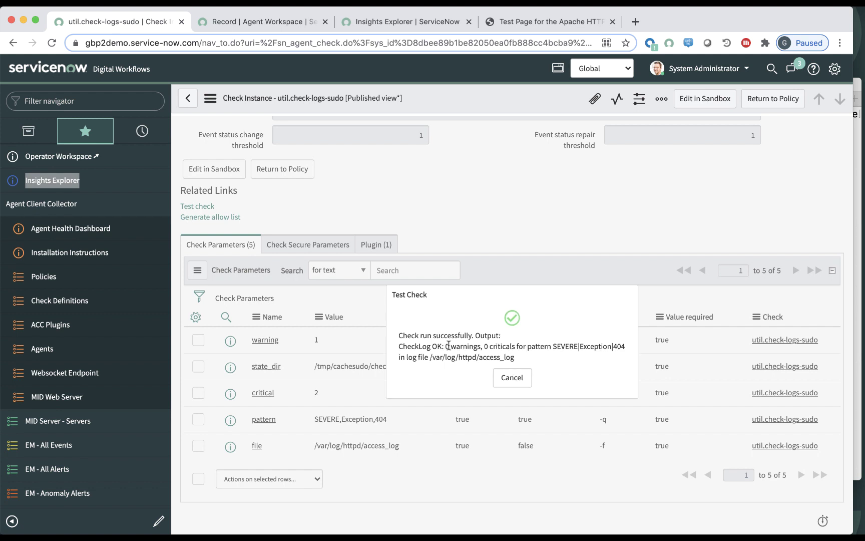
drag(445, 346, 516, 346)
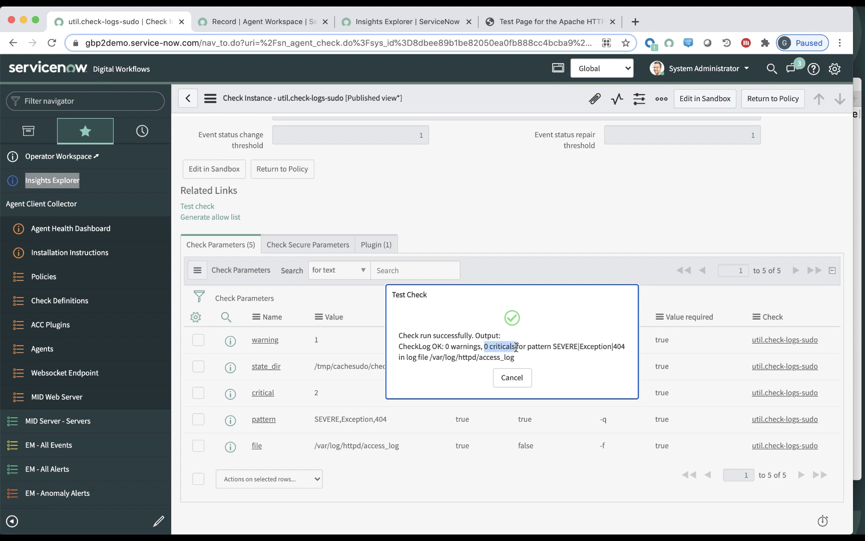
- Dismiss the test result and append /abc to the 3.135.210.236 Apache test page address to provoke a 404
click(512, 378)
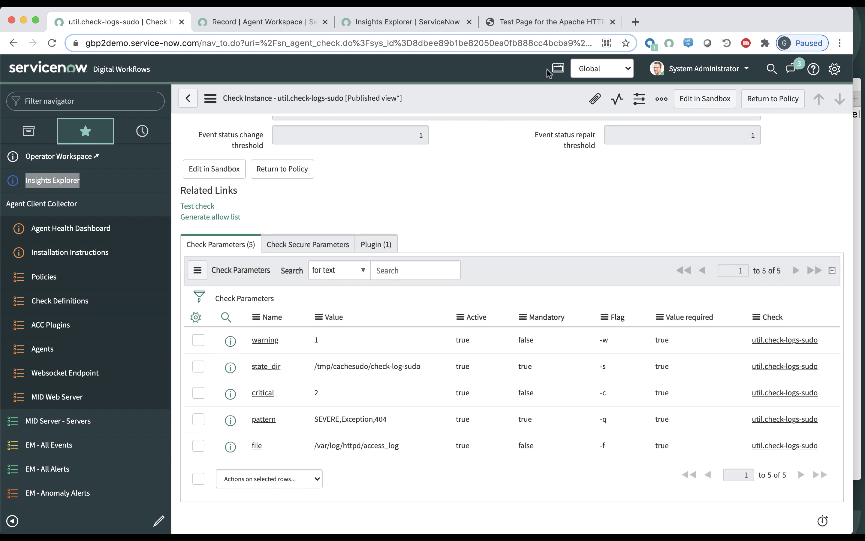
click(548, 23)
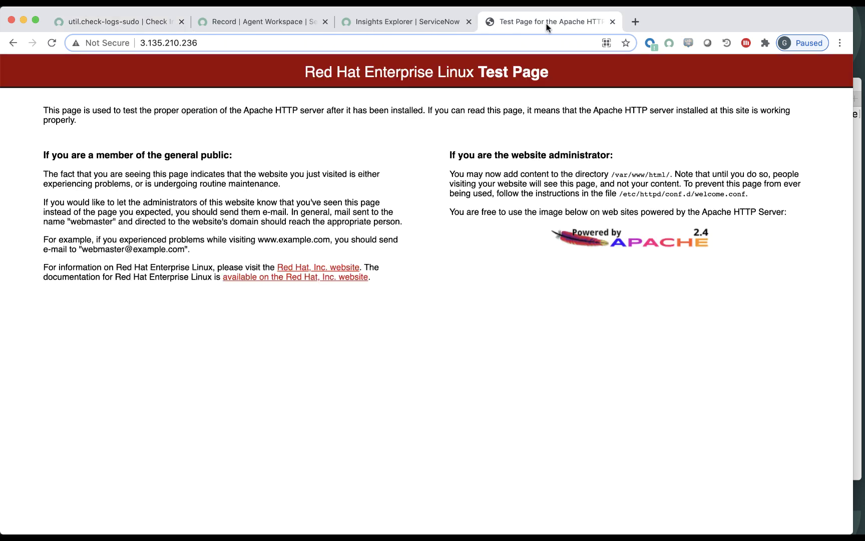
click(239, 43)
click(239, 43)
text(/)
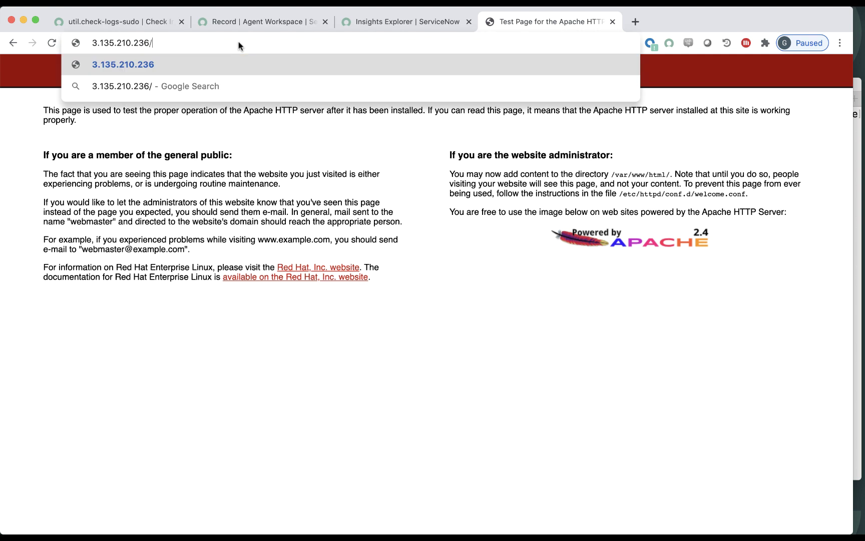
text(abc)
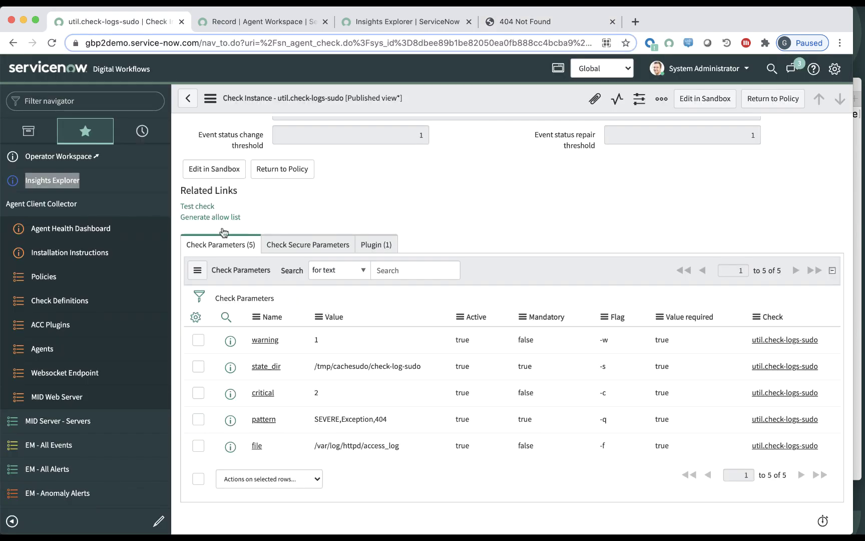
- Rerun the util.check-logs-sudo test on the agent's computer, now reporting 1 warning and 0 criticals
click(191, 205)
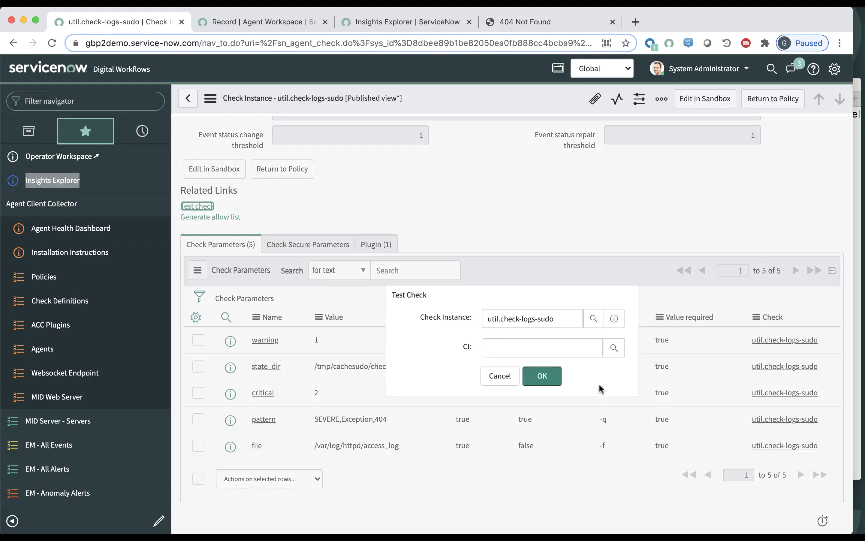
click(614, 348)
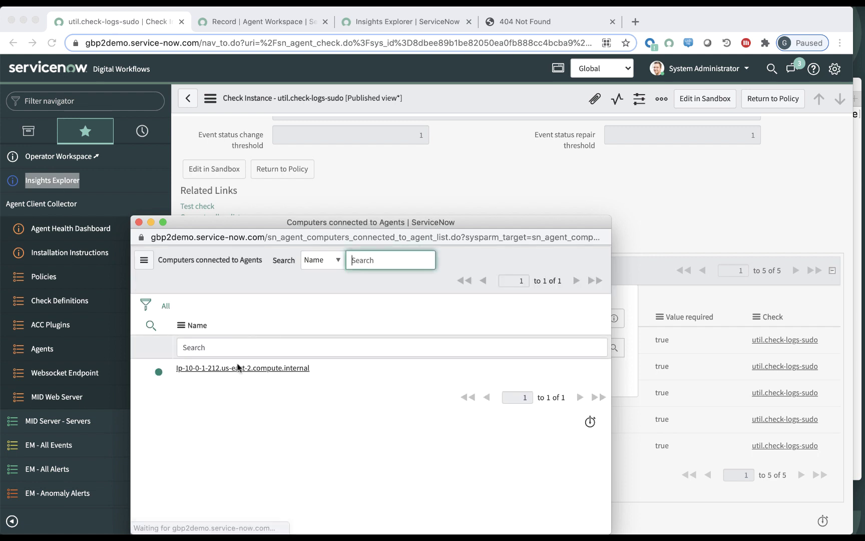
click(240, 370)
click(543, 373)
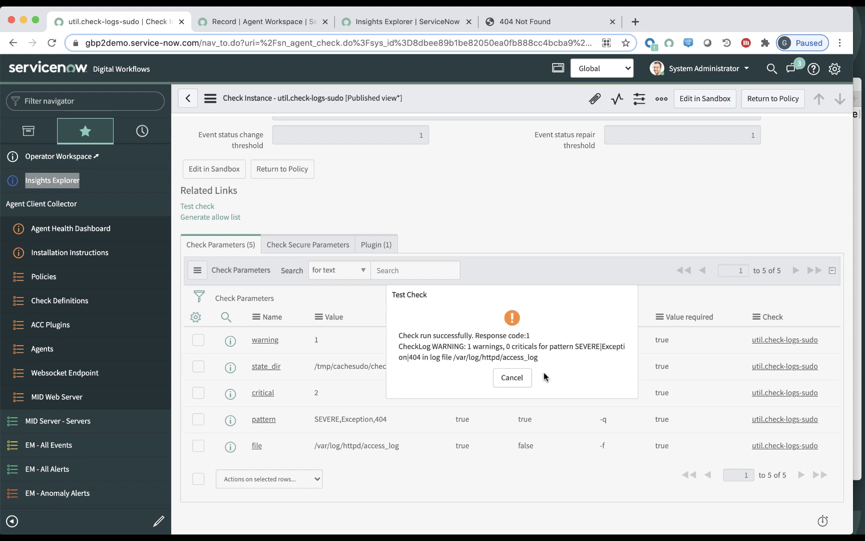
drag(469, 346, 503, 346)
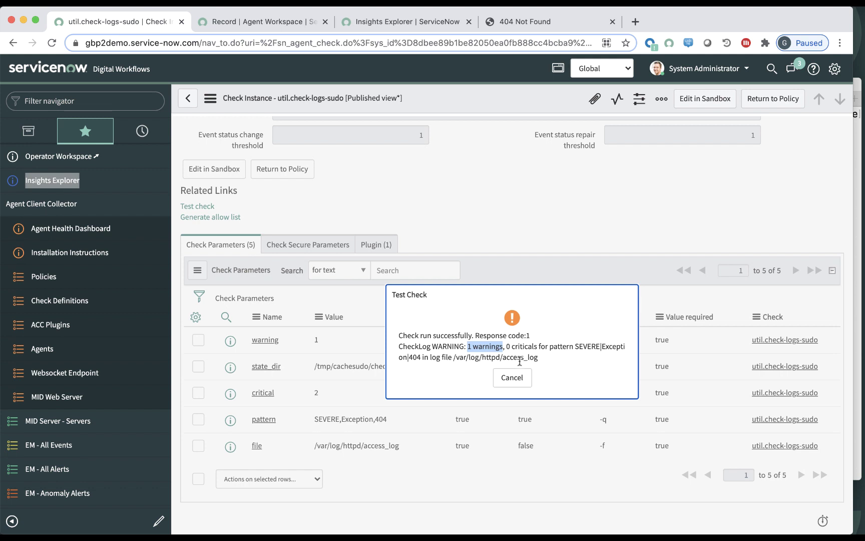
click(512, 378)
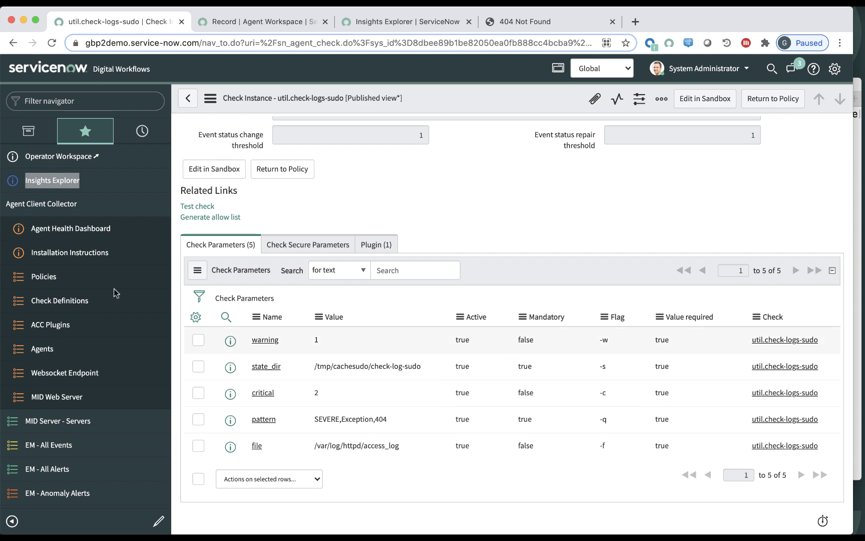
- Open the HTTP Entry Points Metrics policy and review its monitored CI type
click(37, 278)
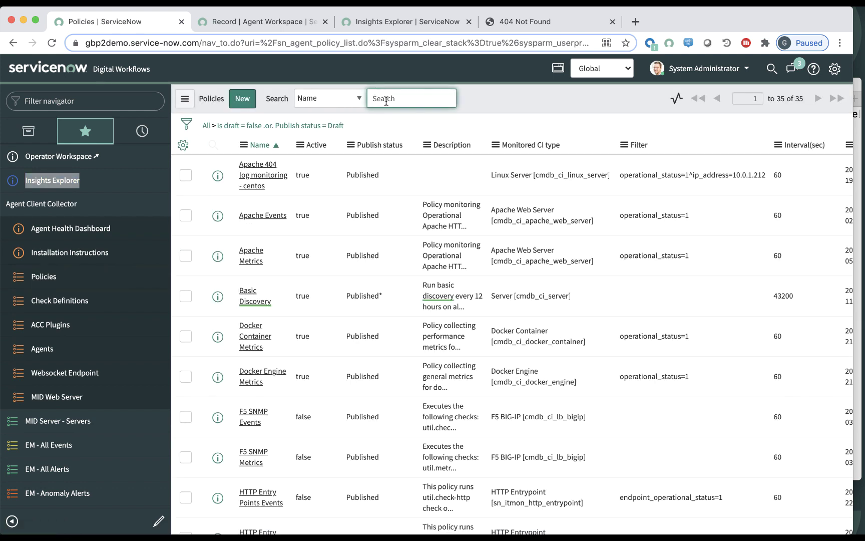
scroll(267, 450, down, 5)
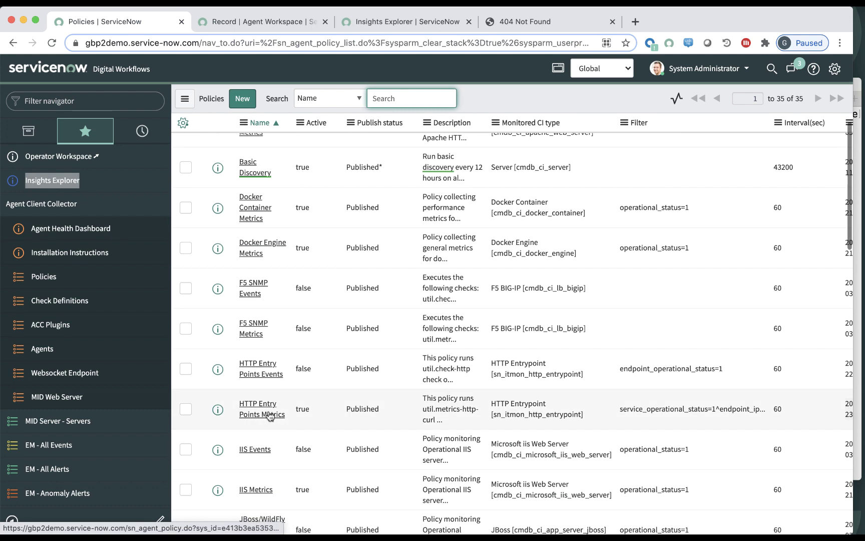
click(268, 413)
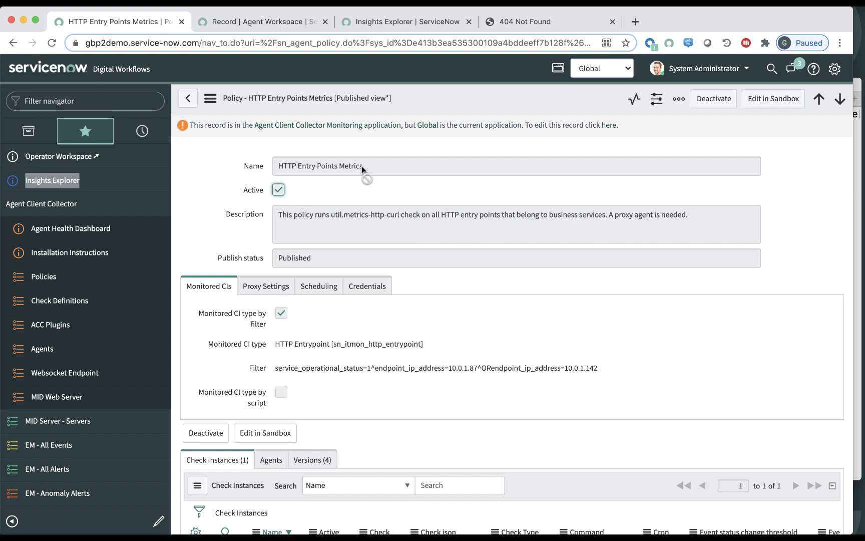
scroll(216, 331, down, 5)
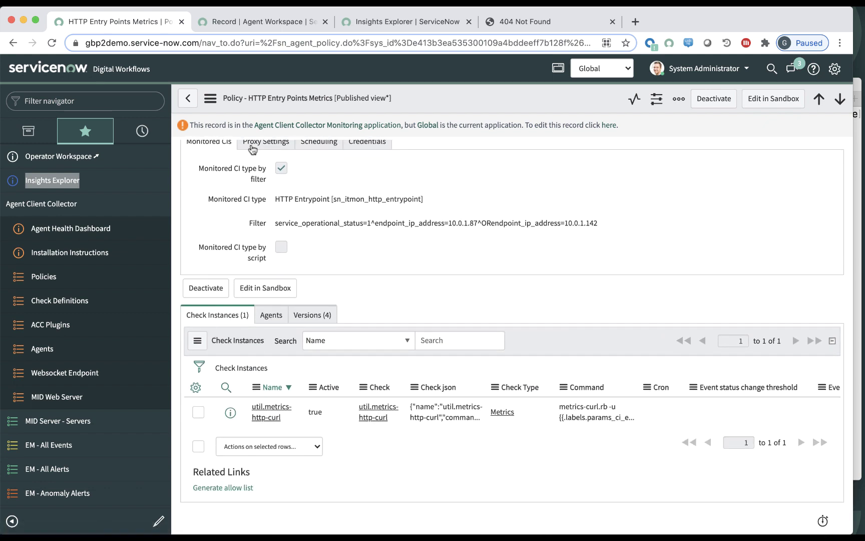
scroll(345, 228, up, 1)
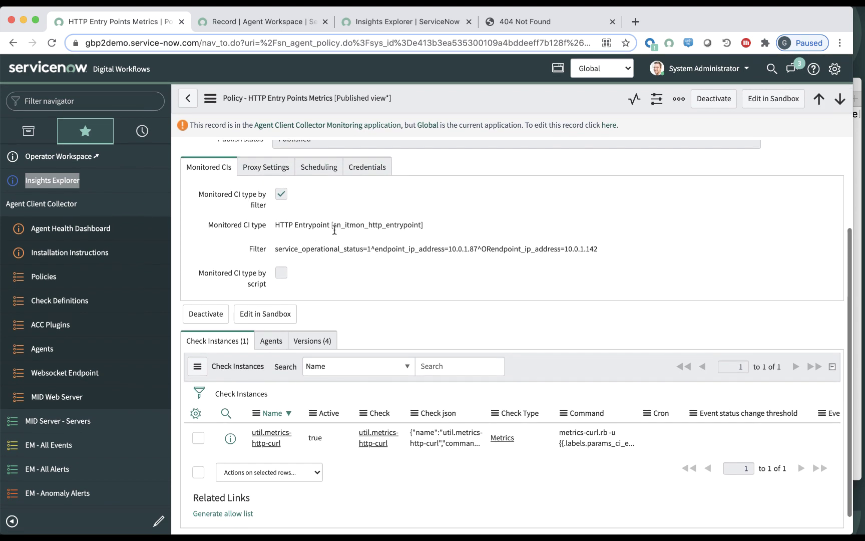
drag(350, 228, 615, 250)
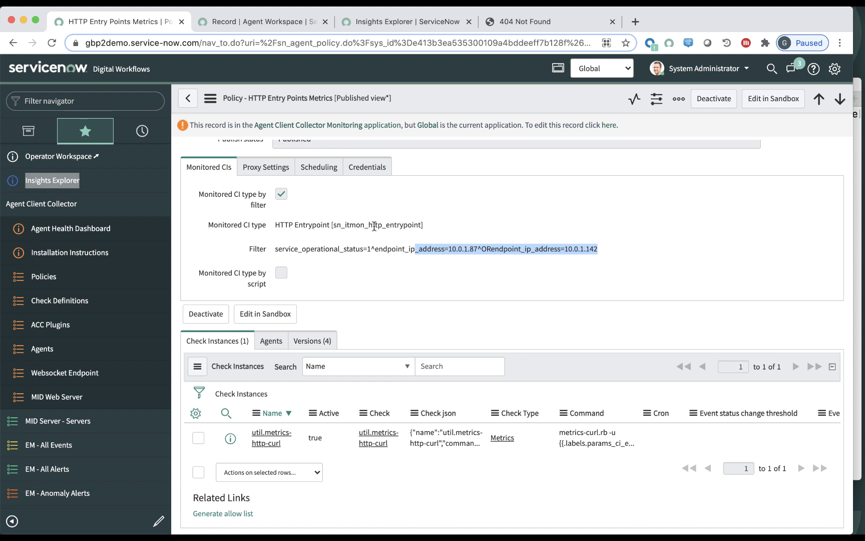
- Review the policy's proxy settings, 60-second schedule and empty credential alias
click(267, 171)
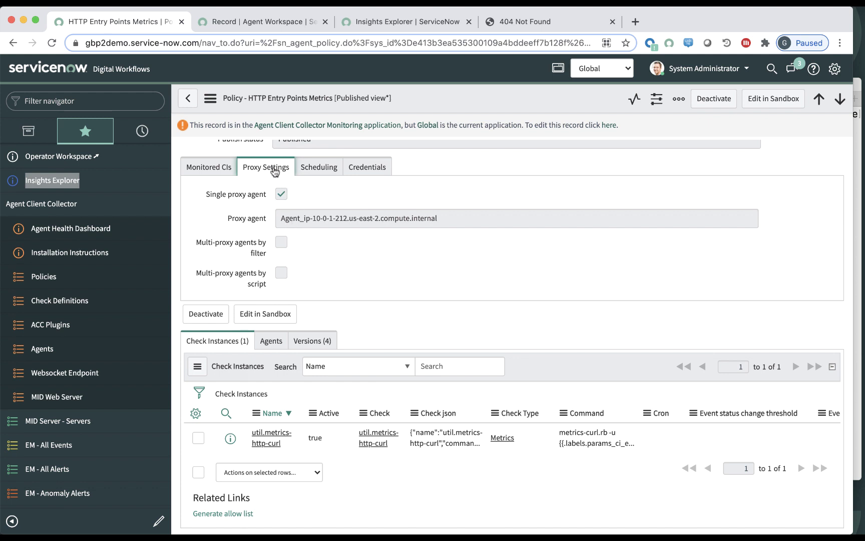
click(325, 168)
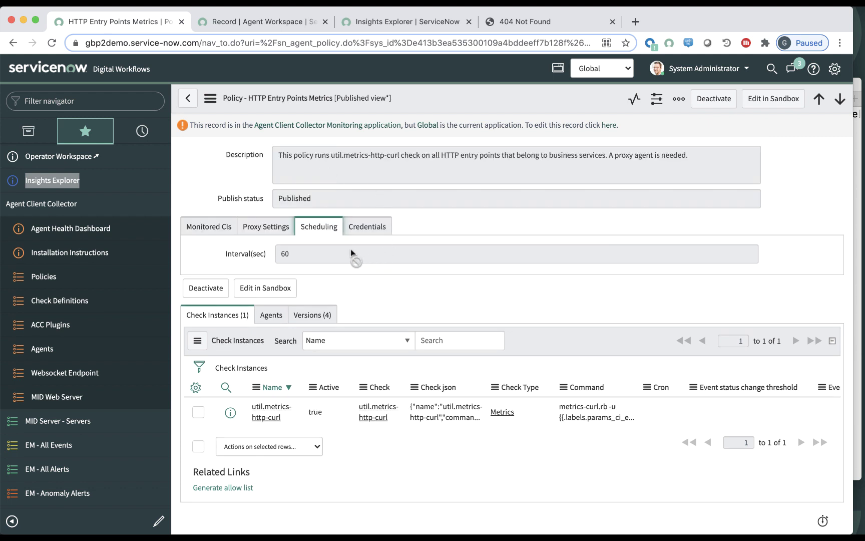
click(367, 230)
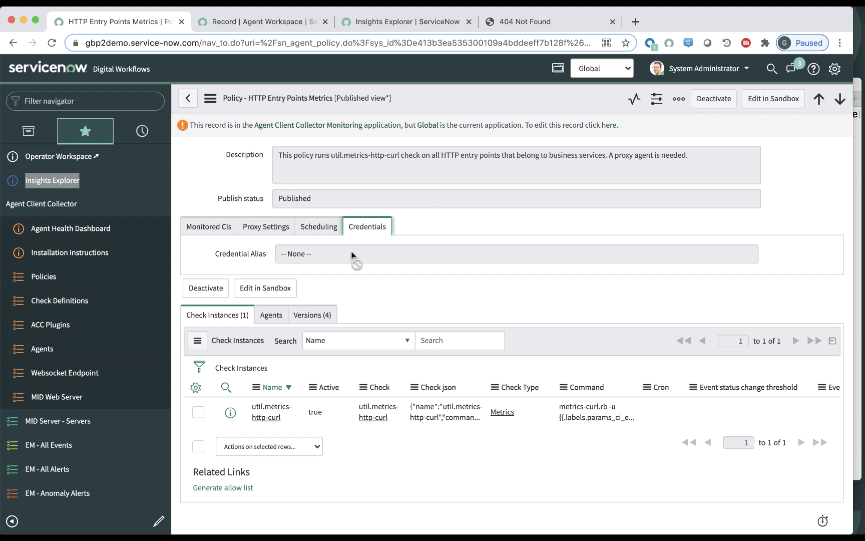
click(268, 406)
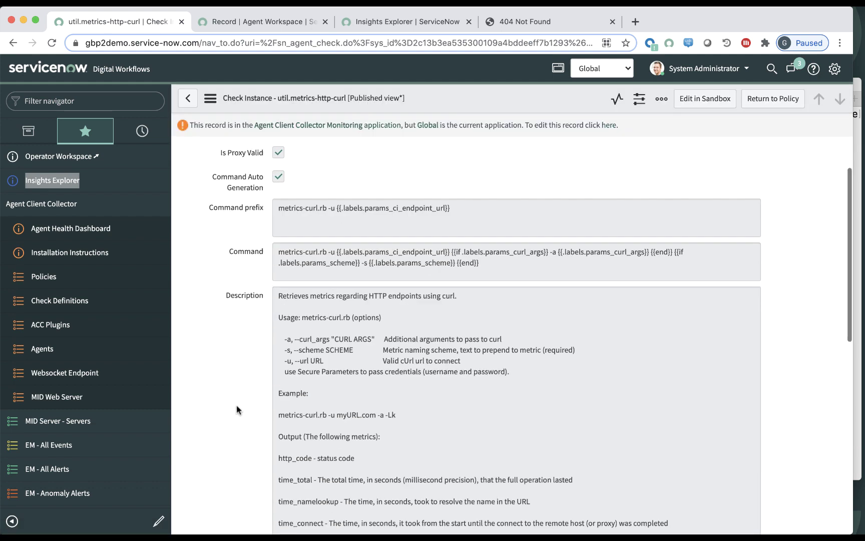
scroll(239, 407, down, 6)
click(197, 373)
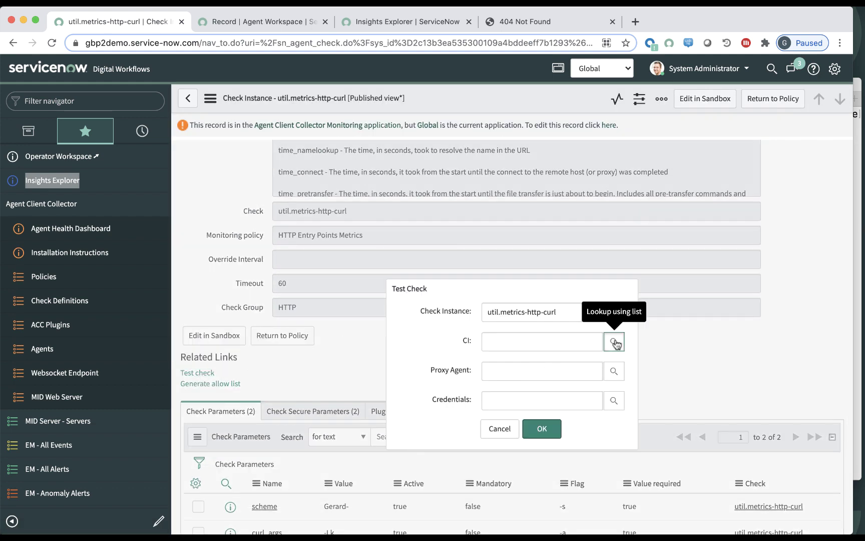
click(614, 342)
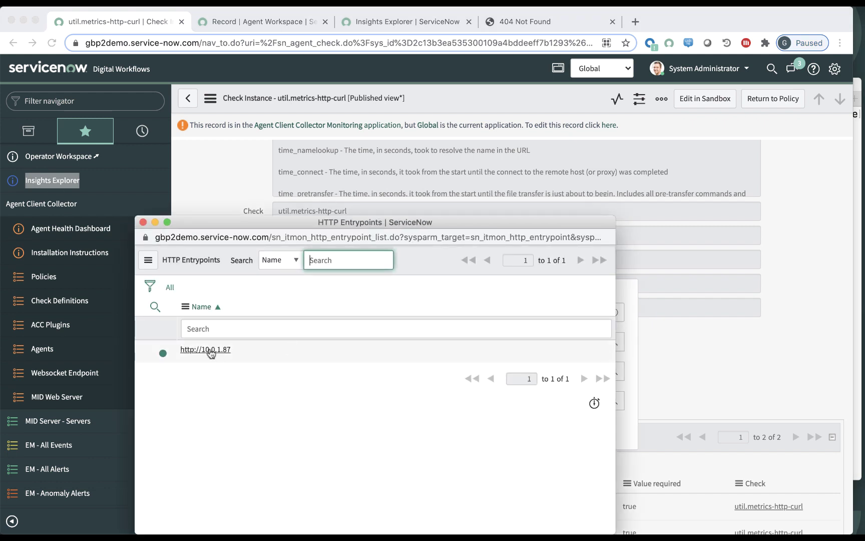
click(209, 349)
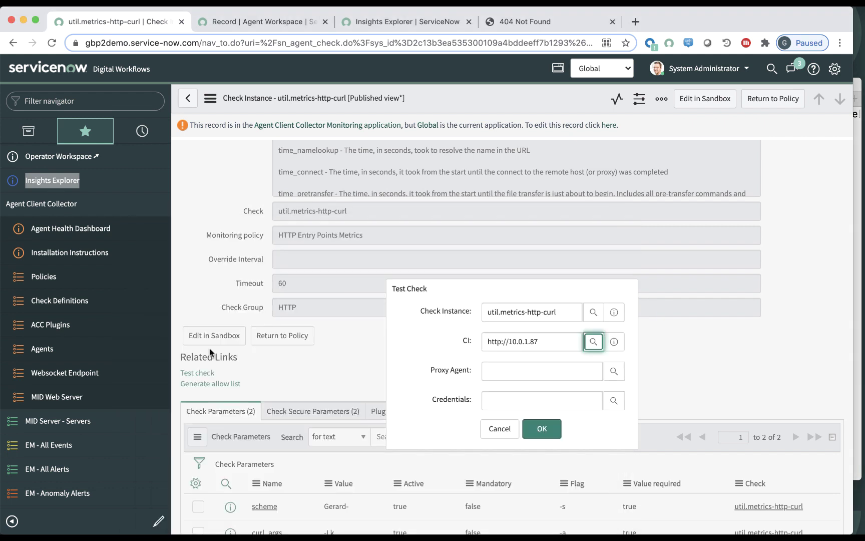
click(613, 372)
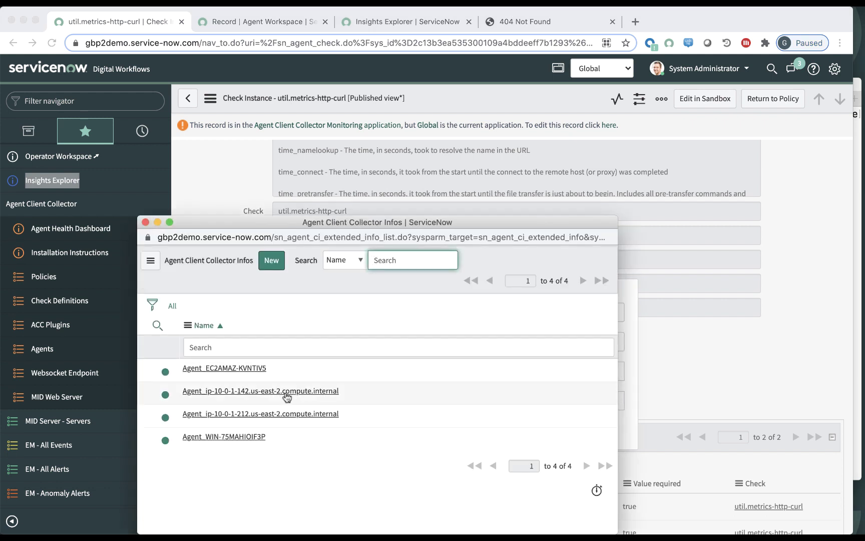
click(242, 371)
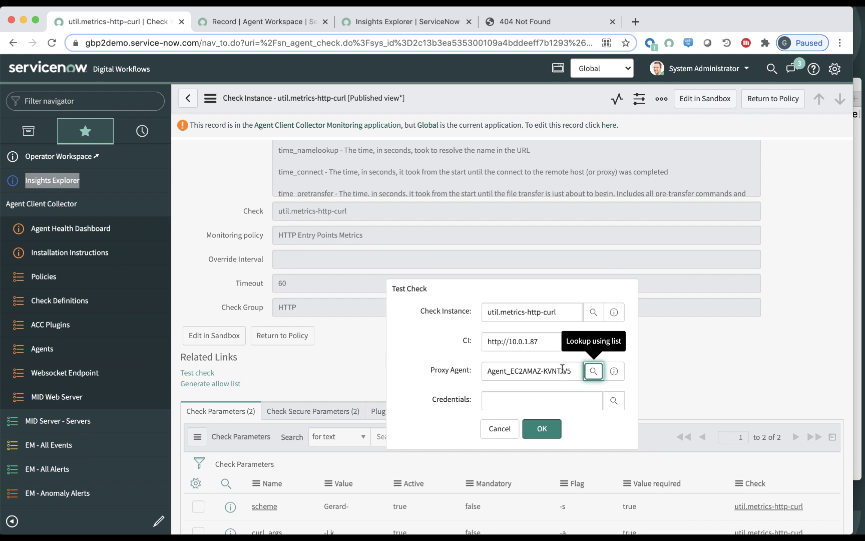
click(542, 429)
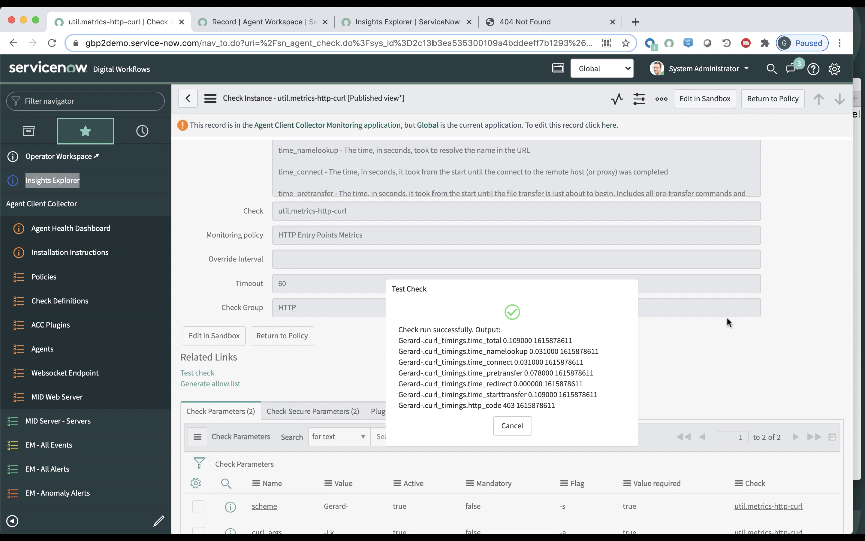
click(496, 342)
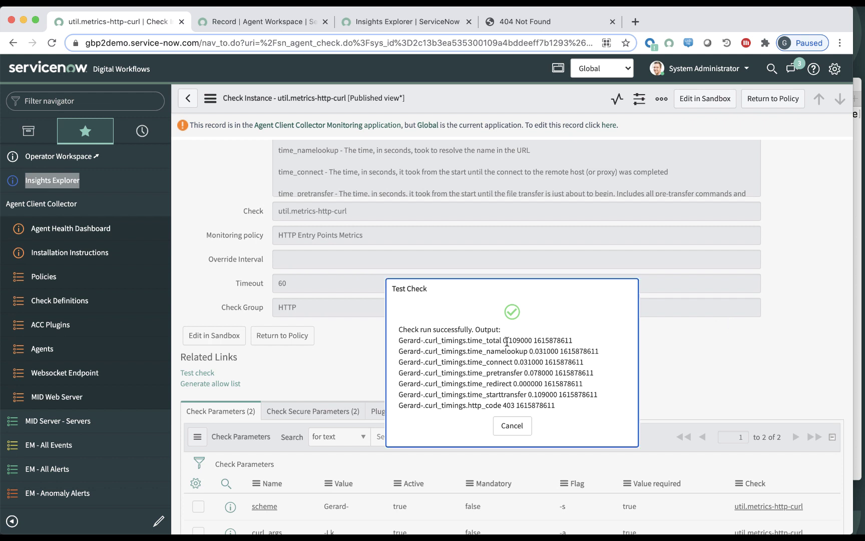
drag(502, 341, 514, 395)
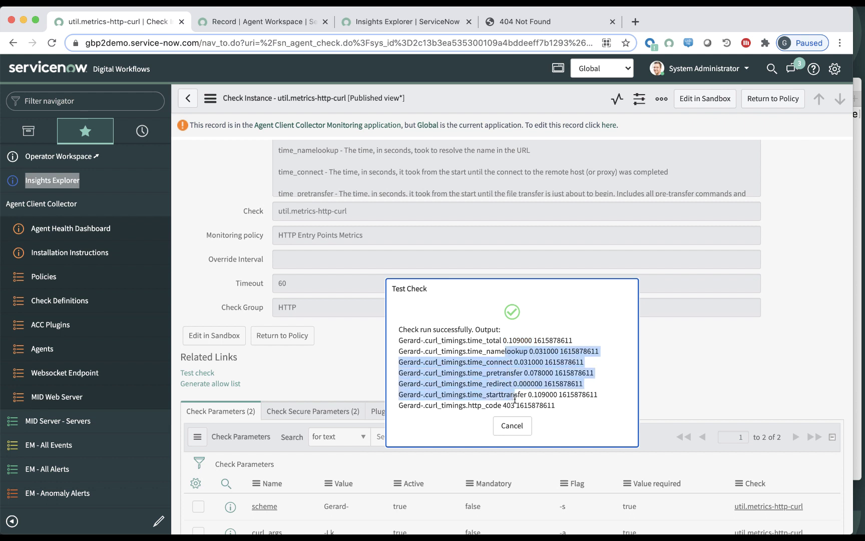
click(513, 426)
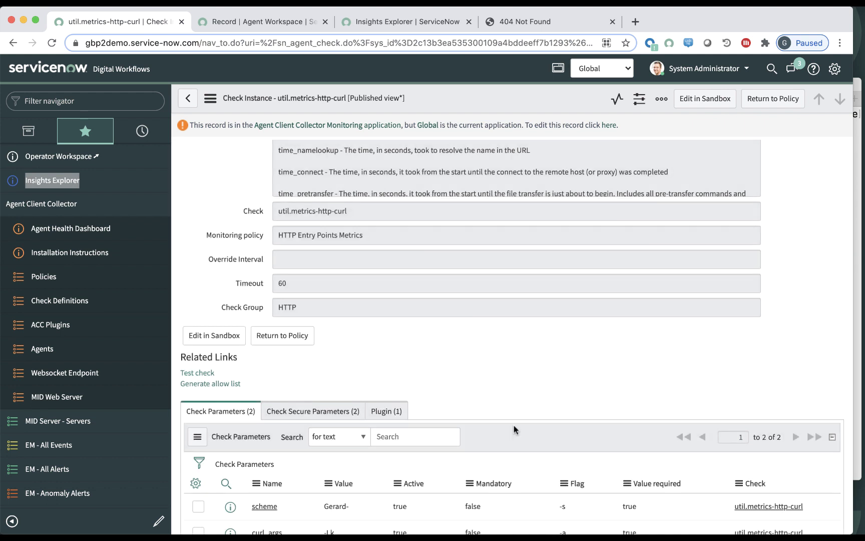
- Search the policies list for 'snmp' and open SNMP Status - Linux
click(50, 282)
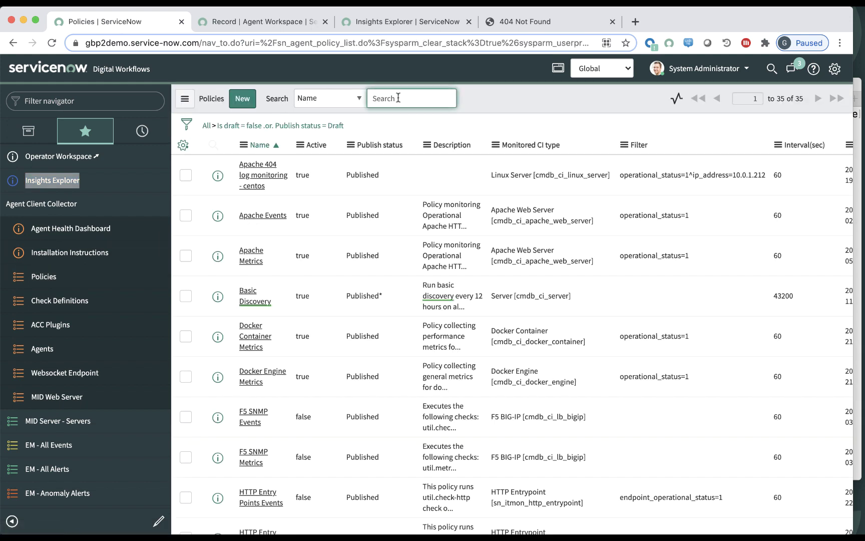
text(snmp)
key(Return)
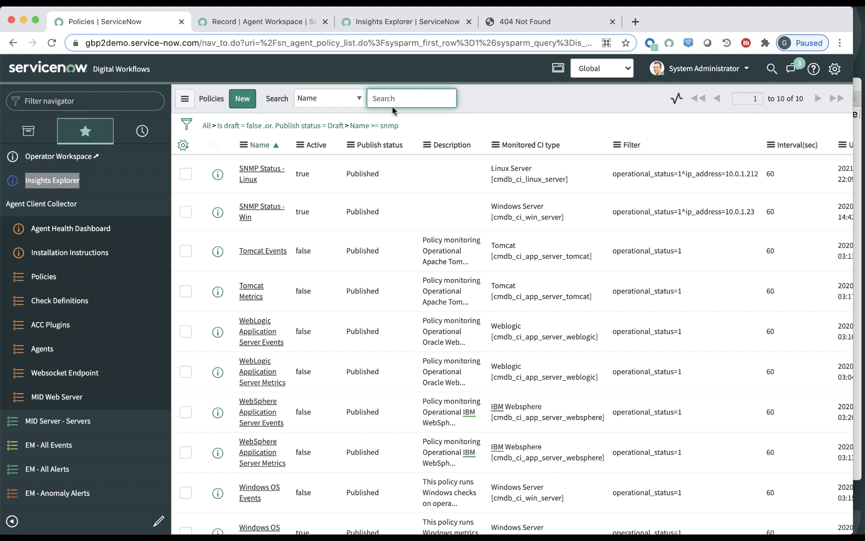
click(261, 169)
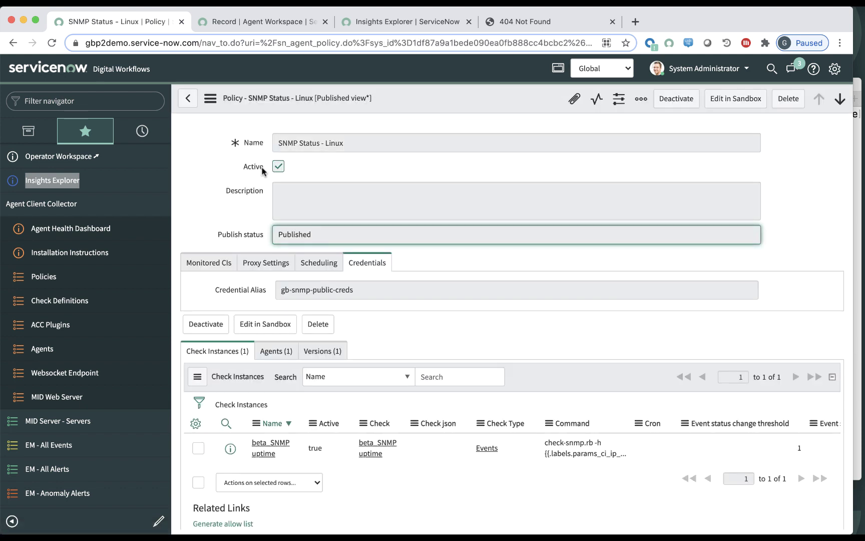
- Open the beta_SNMP uptime check and review its oid 1.3.6.1.2.1.1.3.0 and critical value 0
click(264, 451)
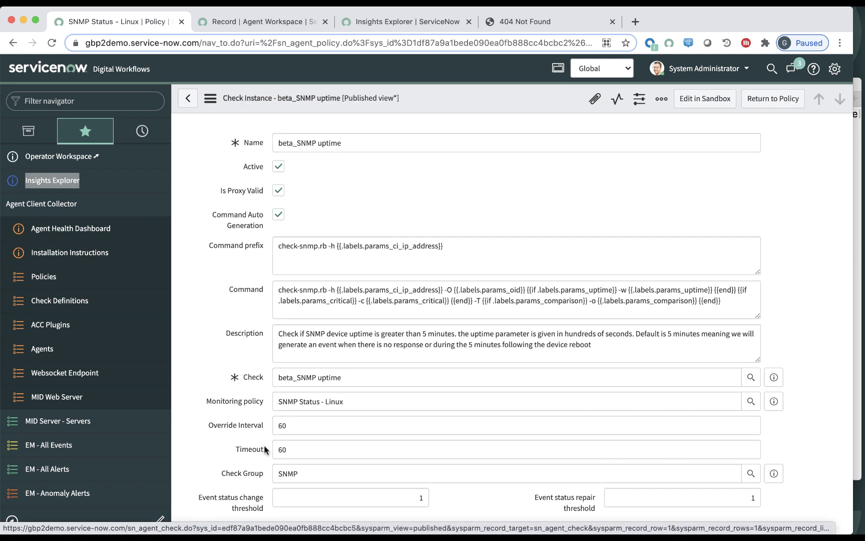
scroll(431, 350, down, 6)
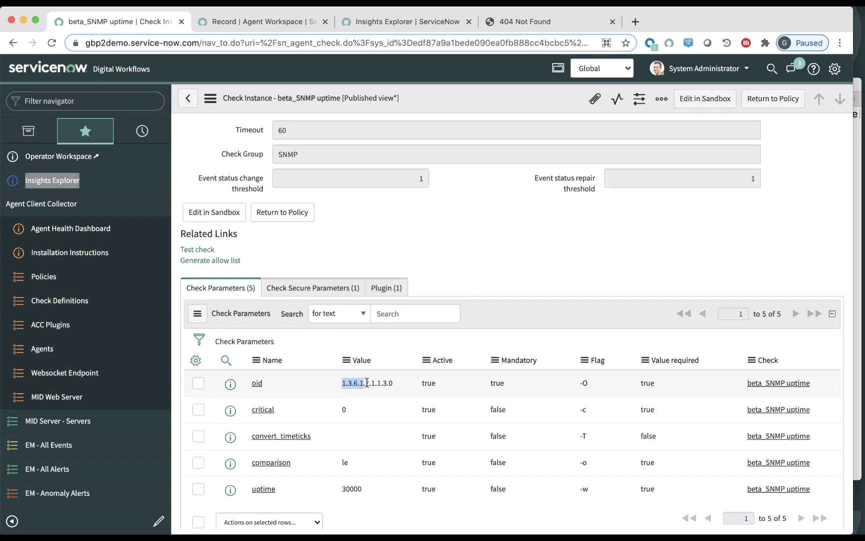
drag(369, 383, 411, 388)
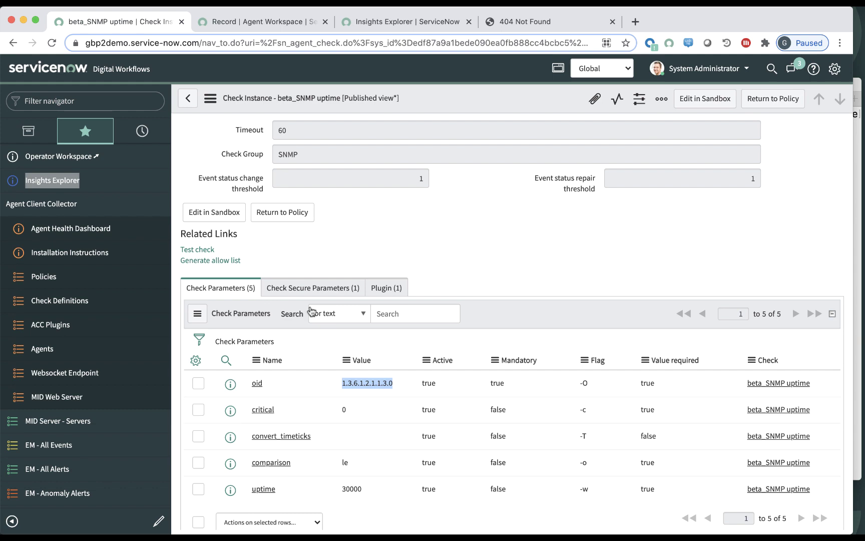
scroll(314, 243, up, 8)
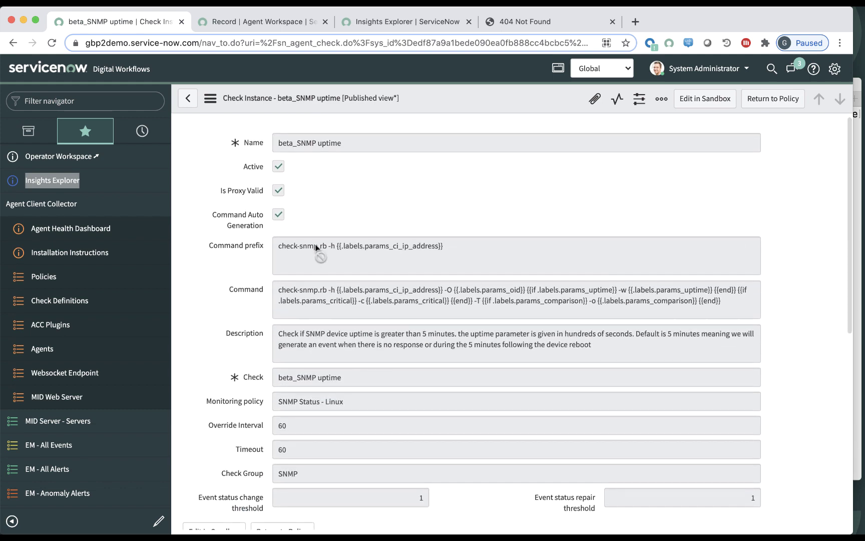
scroll(316, 250, down, 9)
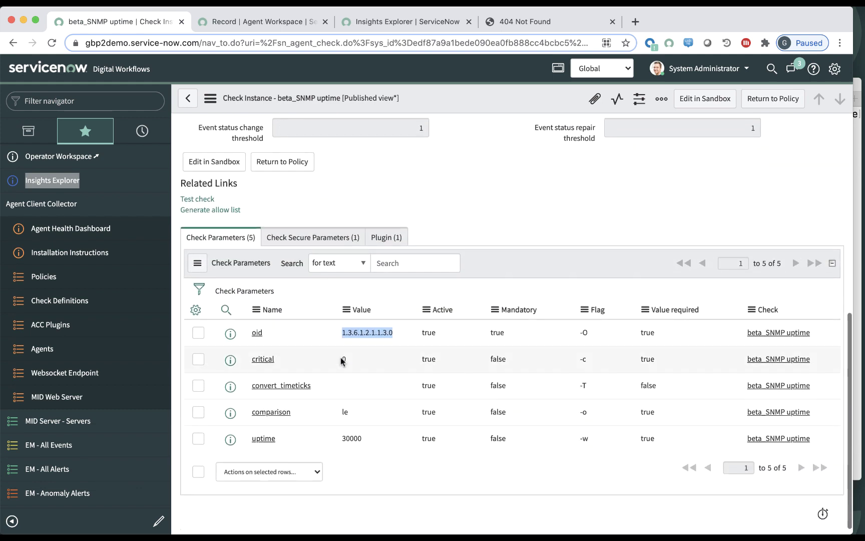
double_click(345, 358)
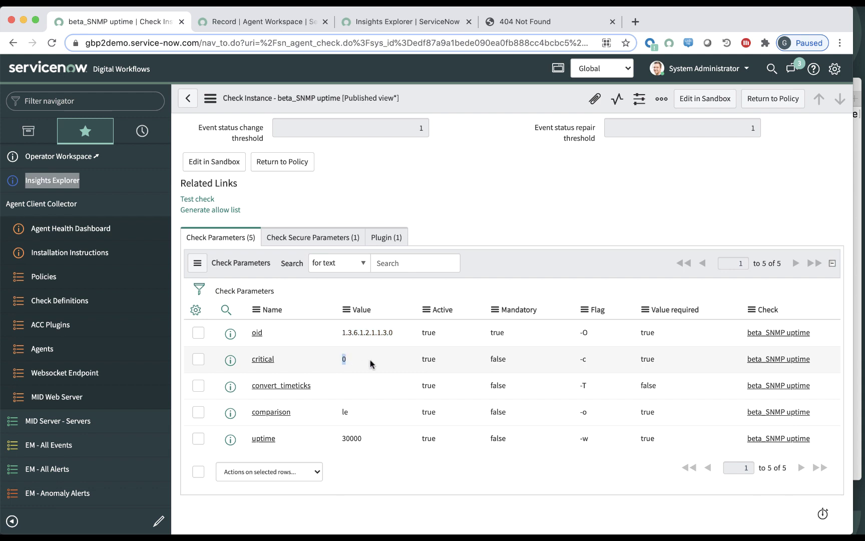
scroll(343, 194, up, 5)
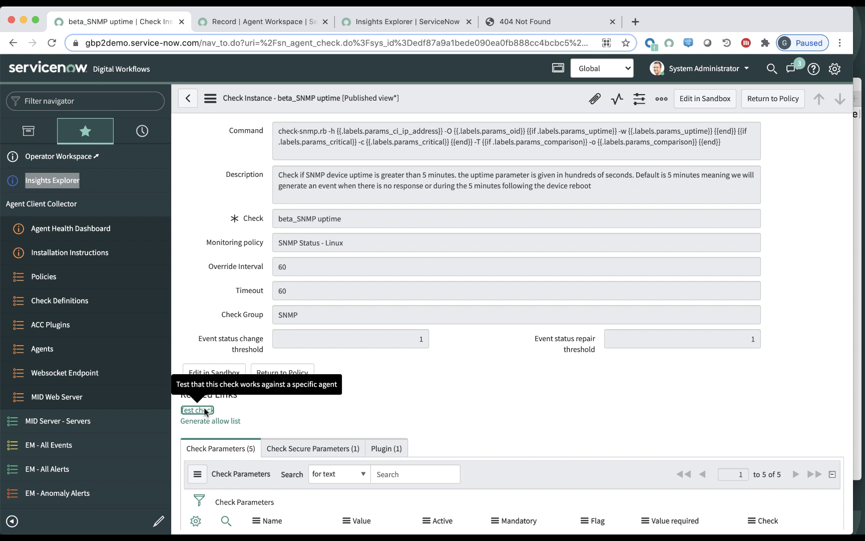
- Test the check on the Linux server via the ip-10-0-1-142 agent with gb-snmp-creds, returning All is well
click(197, 410)
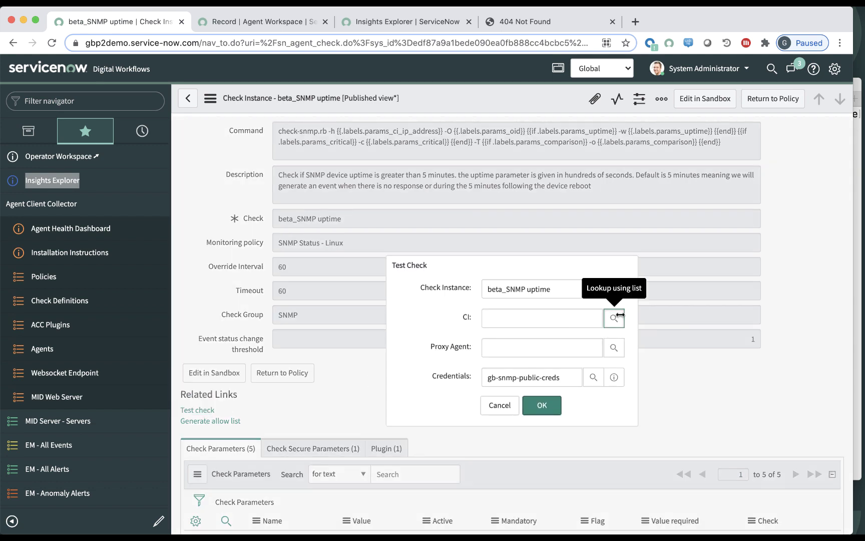
click(619, 318)
click(238, 356)
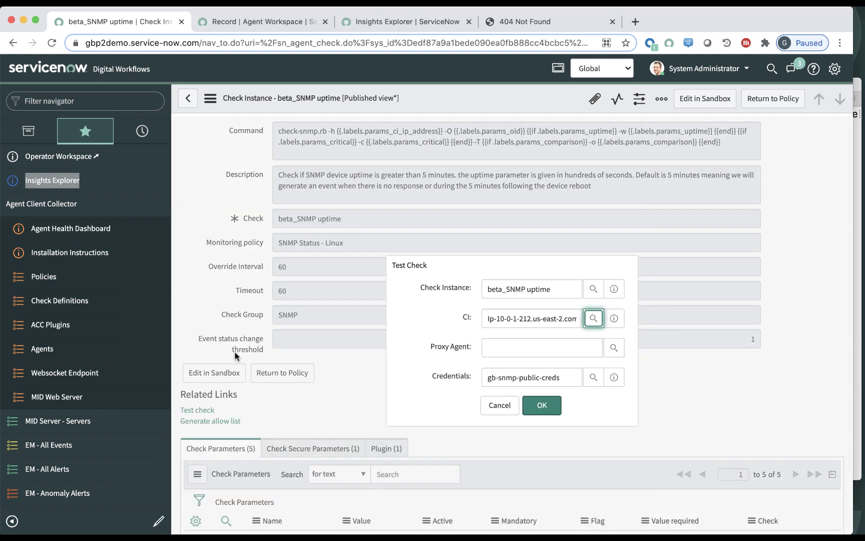
click(616, 349)
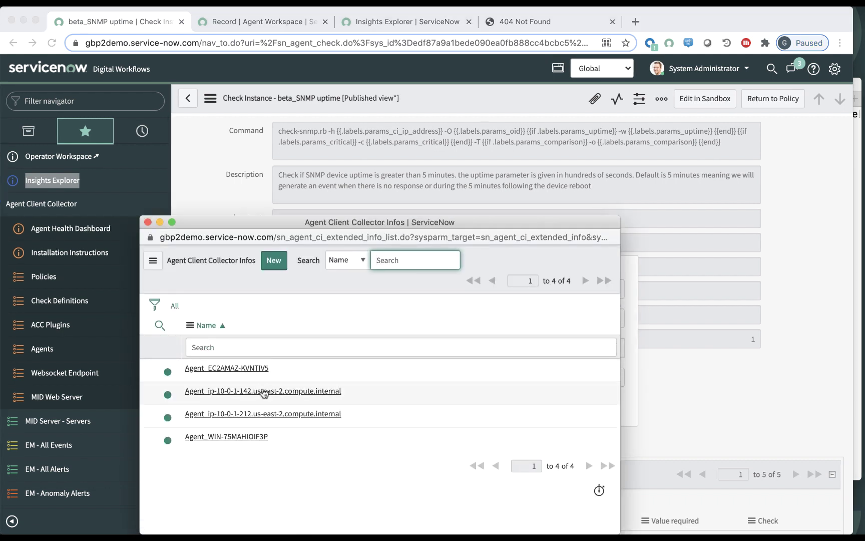
click(264, 393)
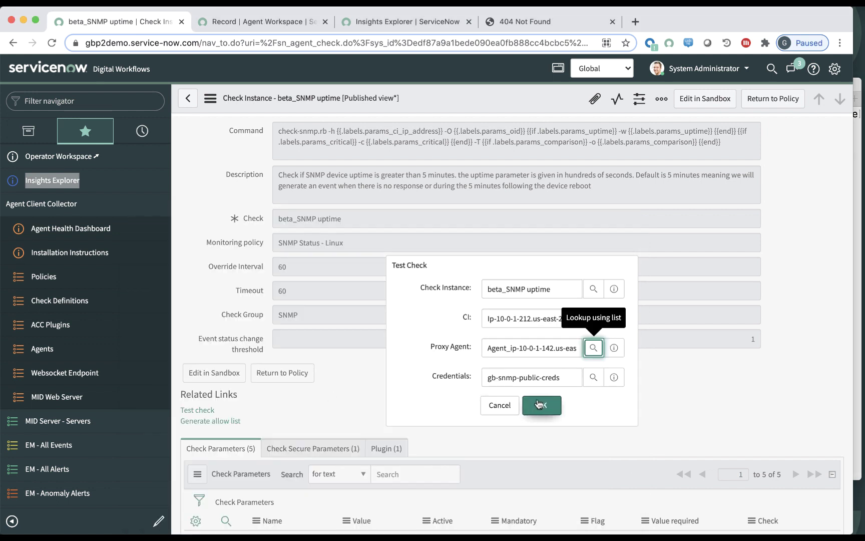
click(594, 380)
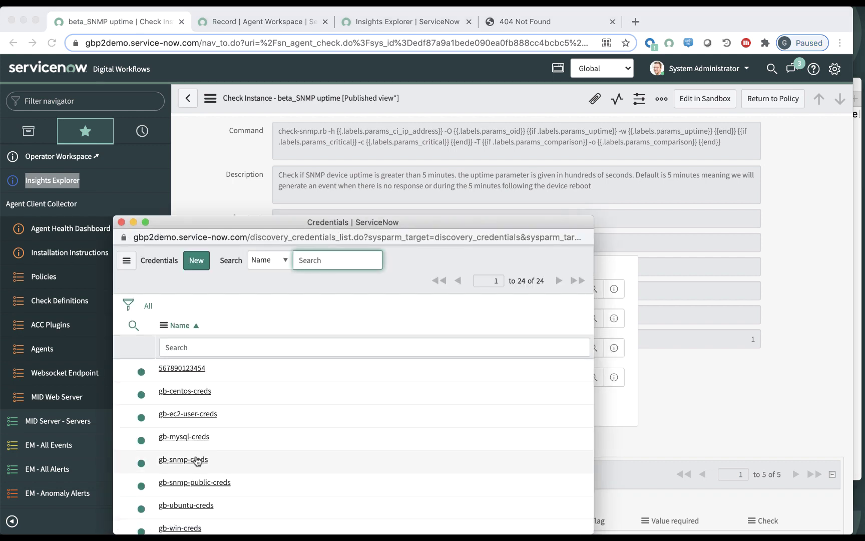
click(195, 460)
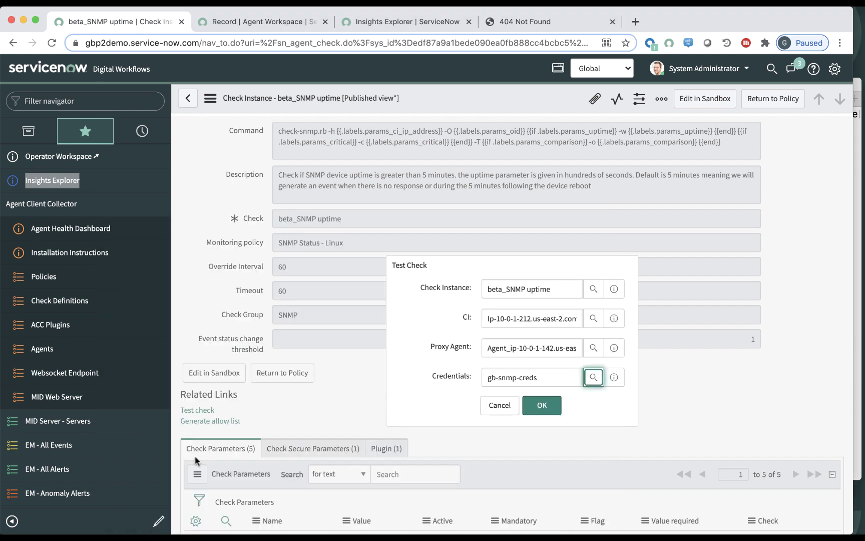
click(541, 406)
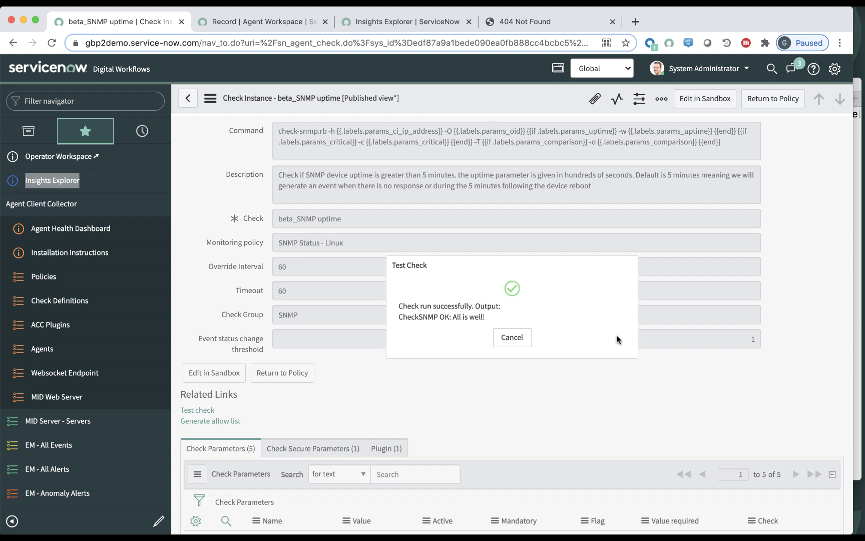
drag(434, 318, 489, 320)
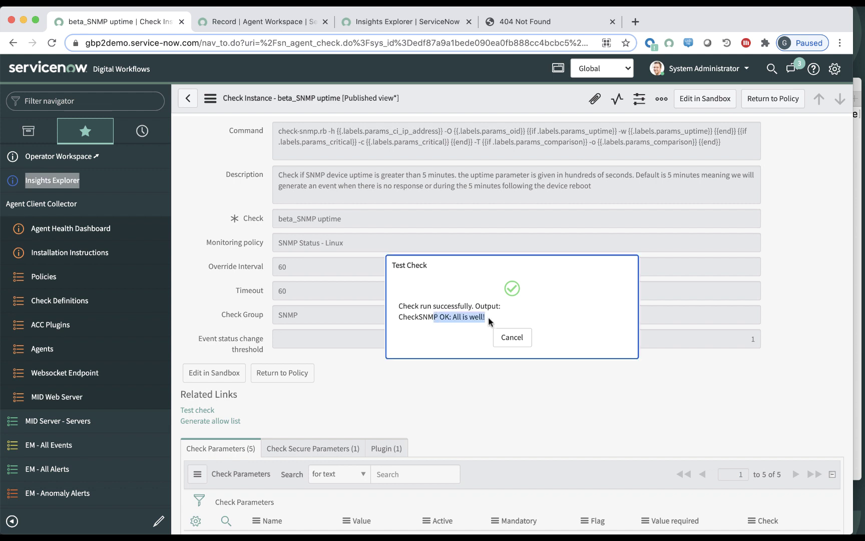
click(522, 339)
click(521, 339)
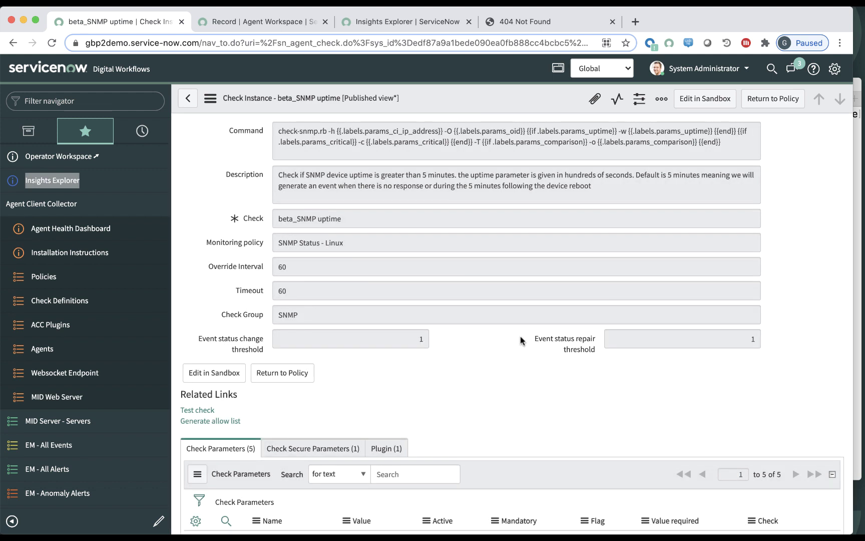
click(189, 99)
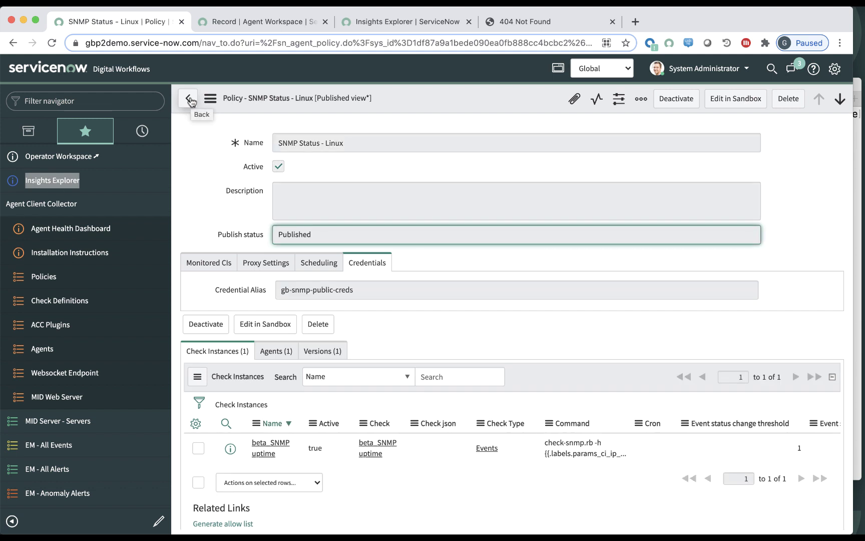
click(261, 266)
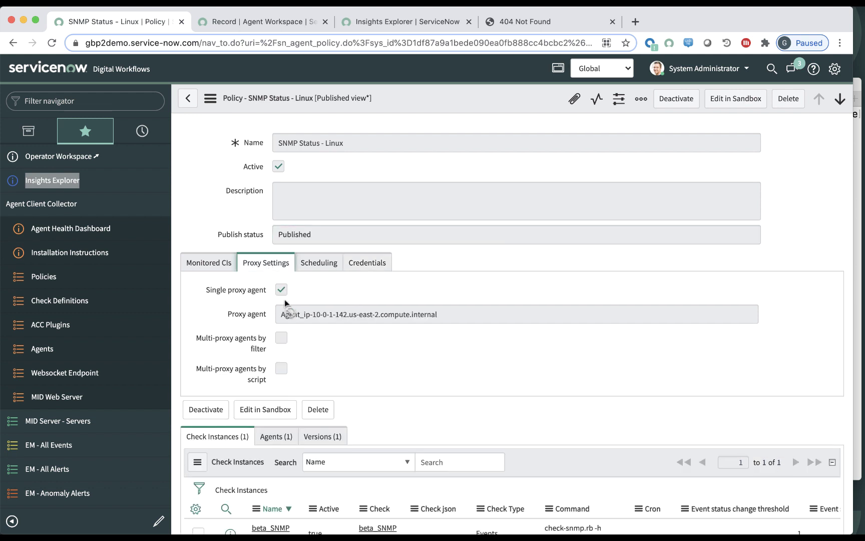
click(218, 267)
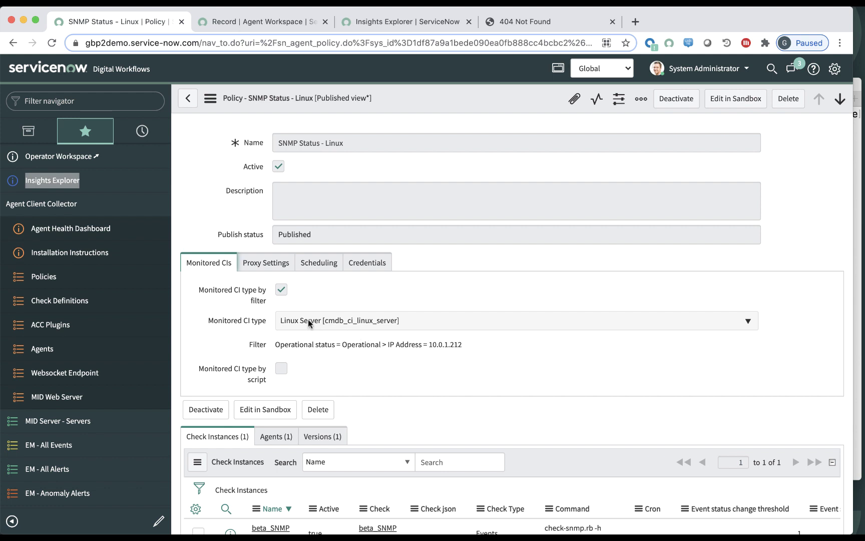
drag(399, 345, 463, 349)
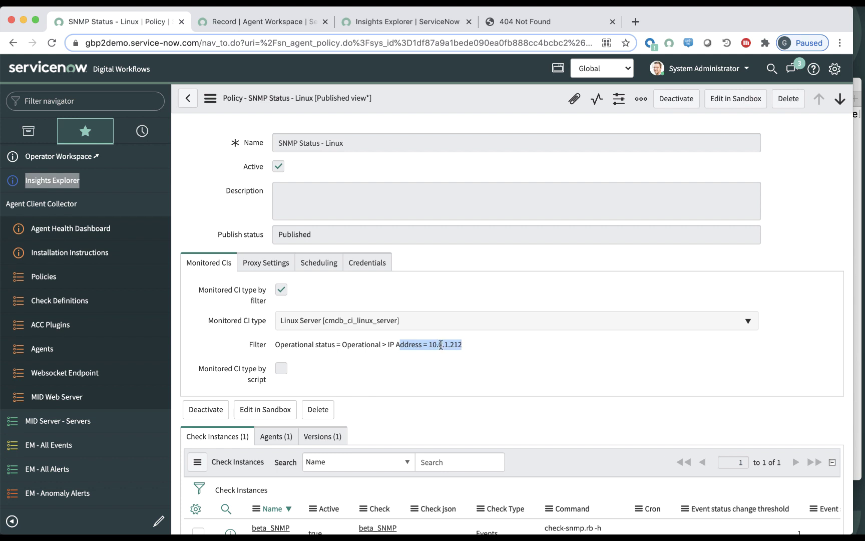
click(274, 263)
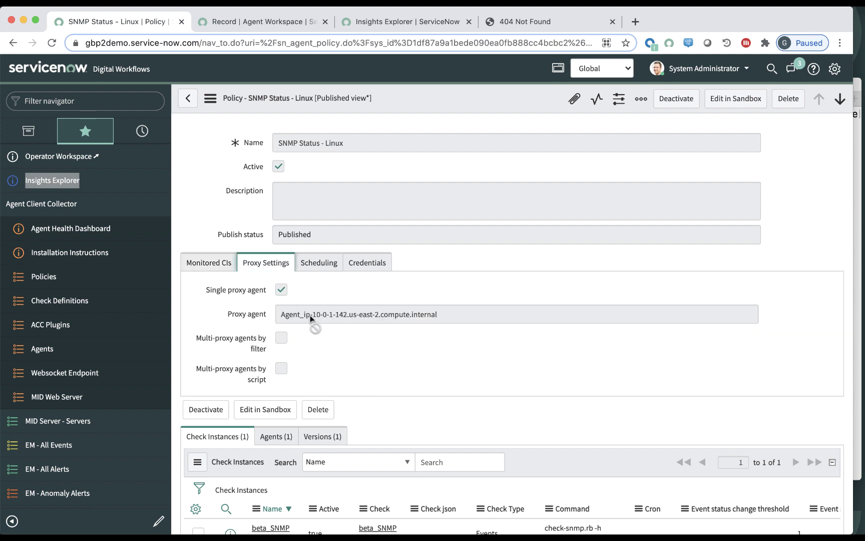
click(368, 268)
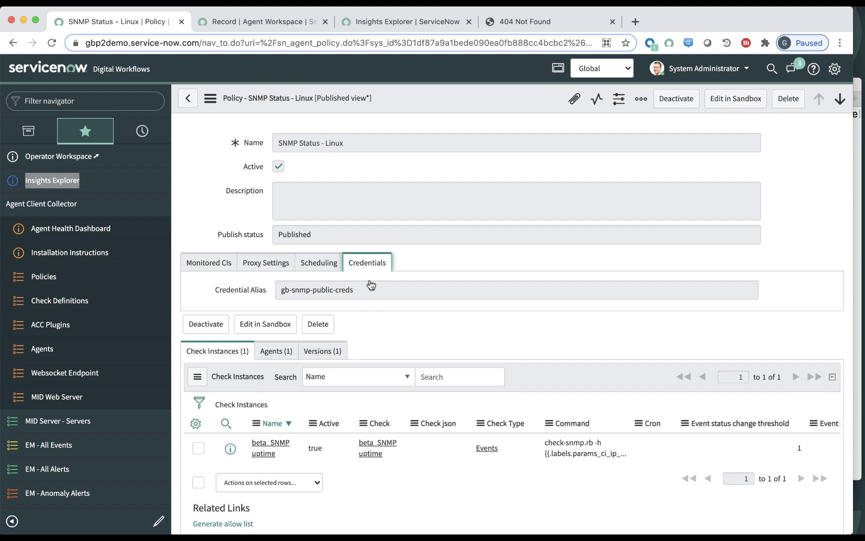
click(419, 233)
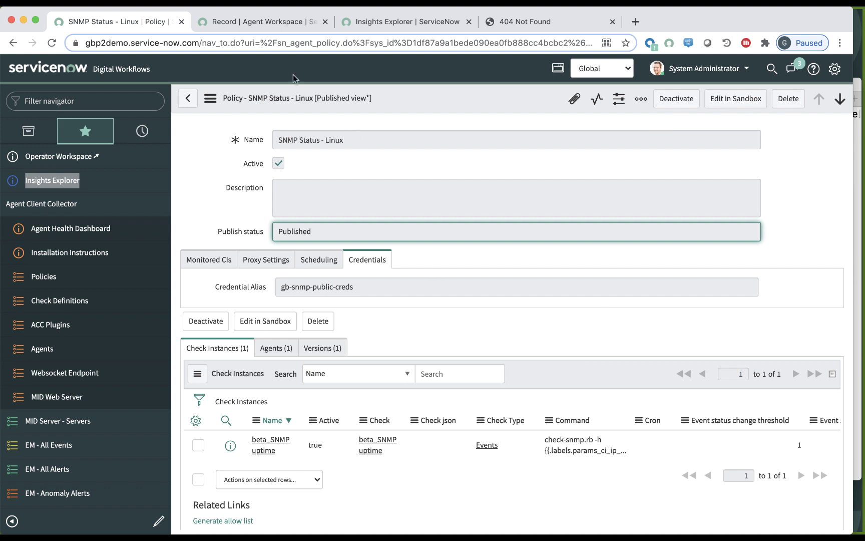
- Open gb-Website-AppSvc's service map and details, then show its Related Alerts with one critical CPU alert
click(269, 25)
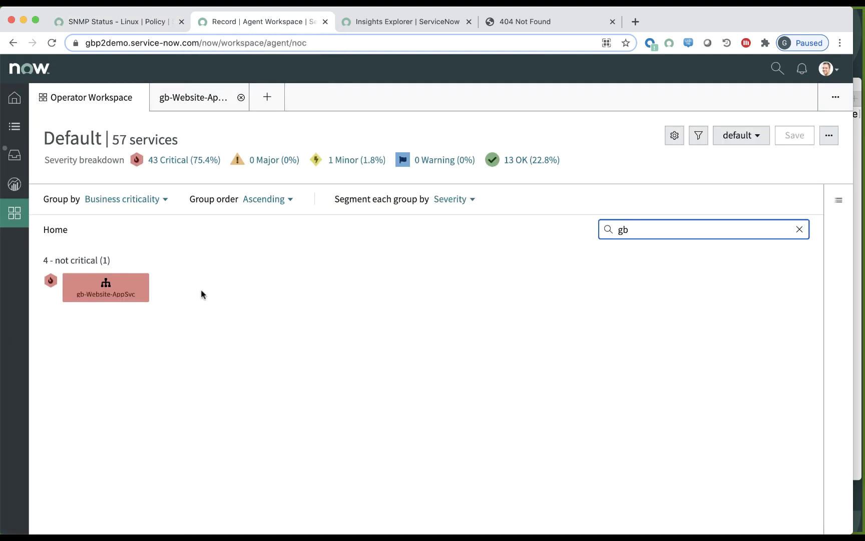
click(117, 293)
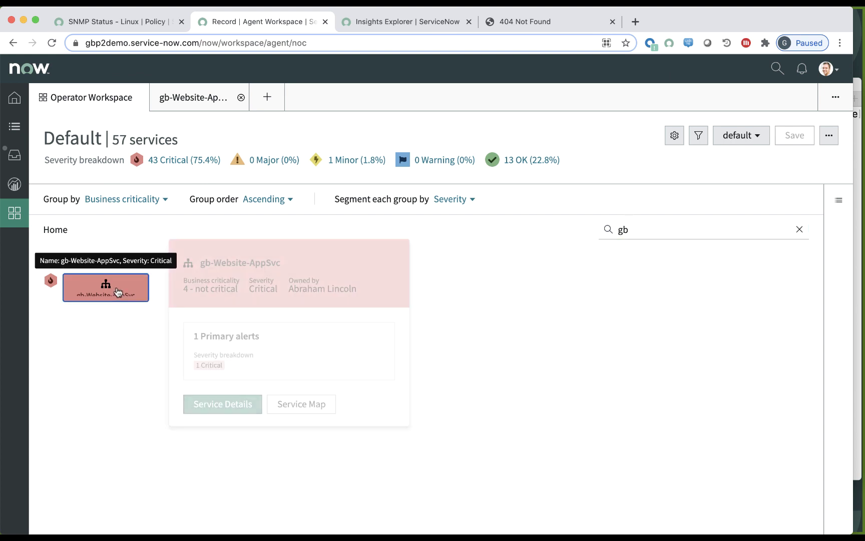
click(312, 399)
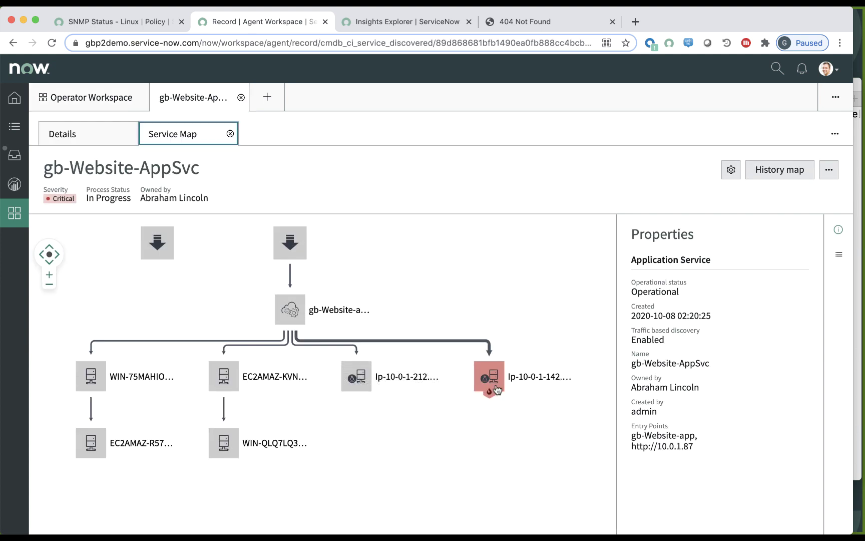
click(84, 137)
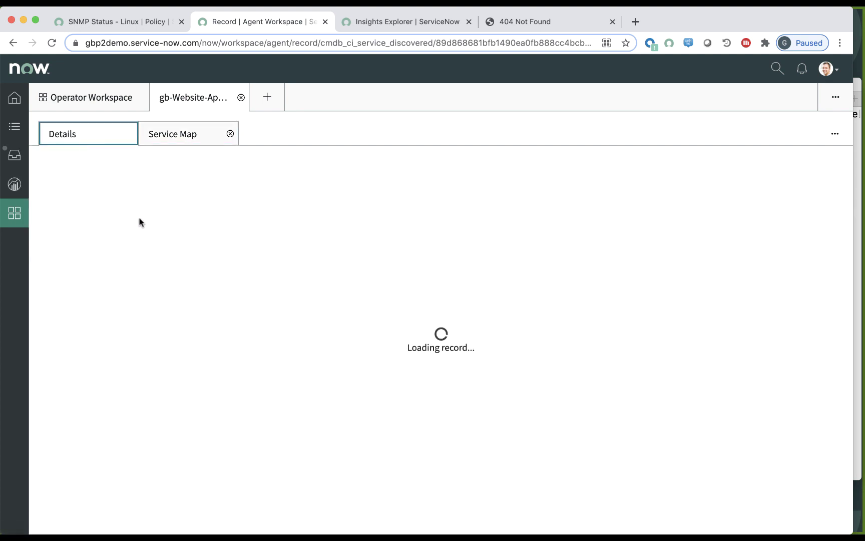
click(506, 224)
click(544, 262)
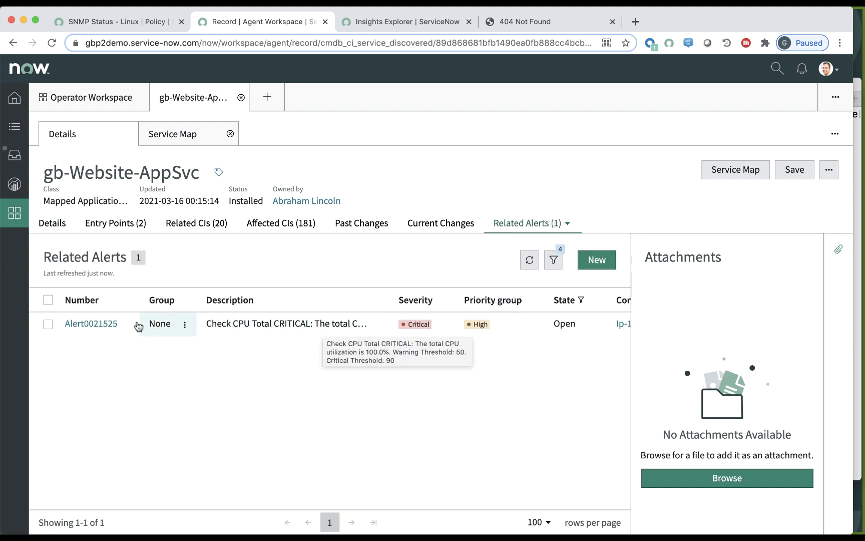
- Open Alert0021525's details and review its CPU idle data and 100% CPU utilization description
click(93, 324)
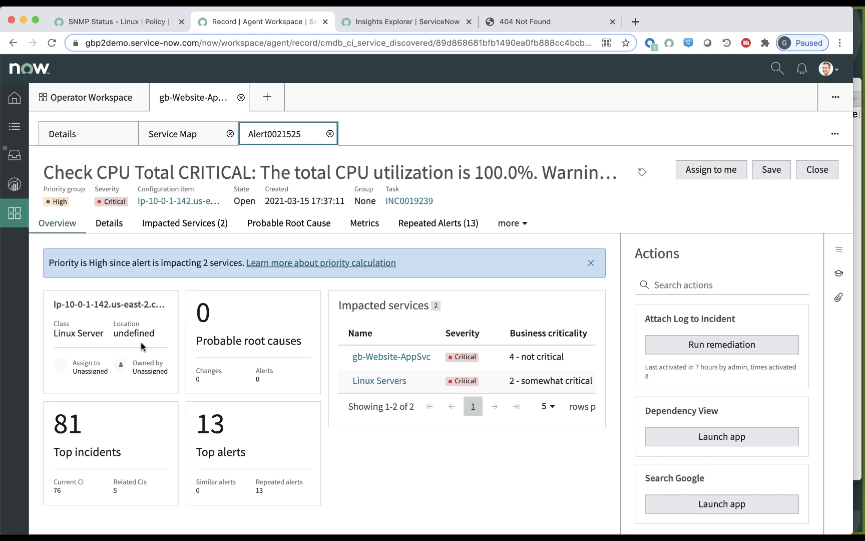
click(110, 224)
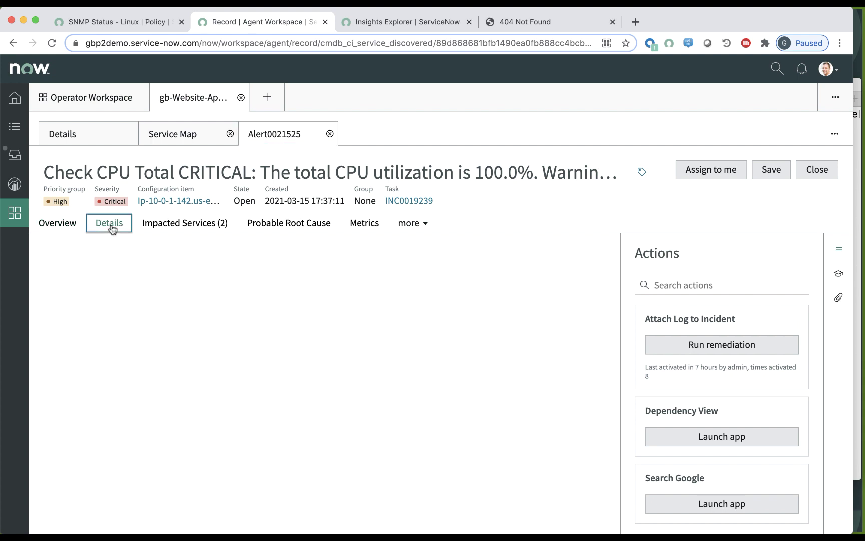
scroll(159, 418, down, 1)
scroll(160, 418, down, 10)
click(130, 389)
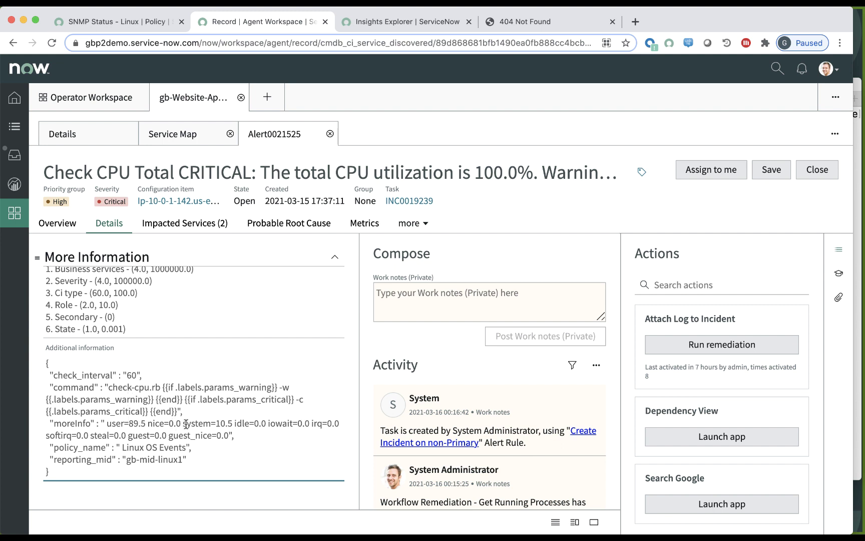
drag(215, 423, 251, 424)
scroll(180, 295, up, 10)
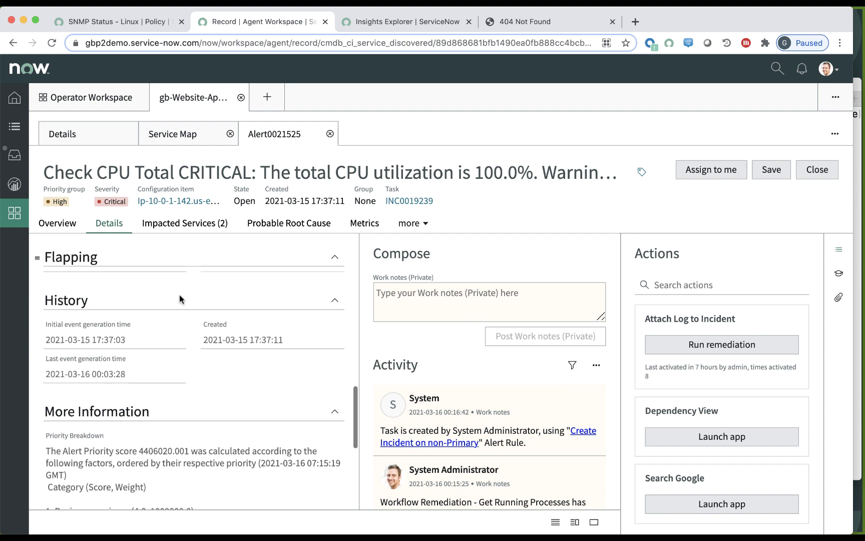
scroll(179, 299, up, 3)
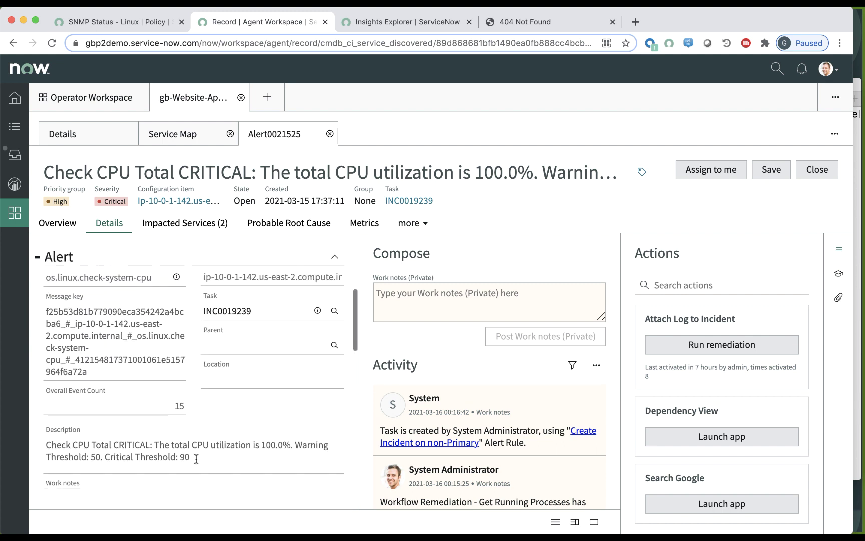
drag(190, 456, 36, 438)
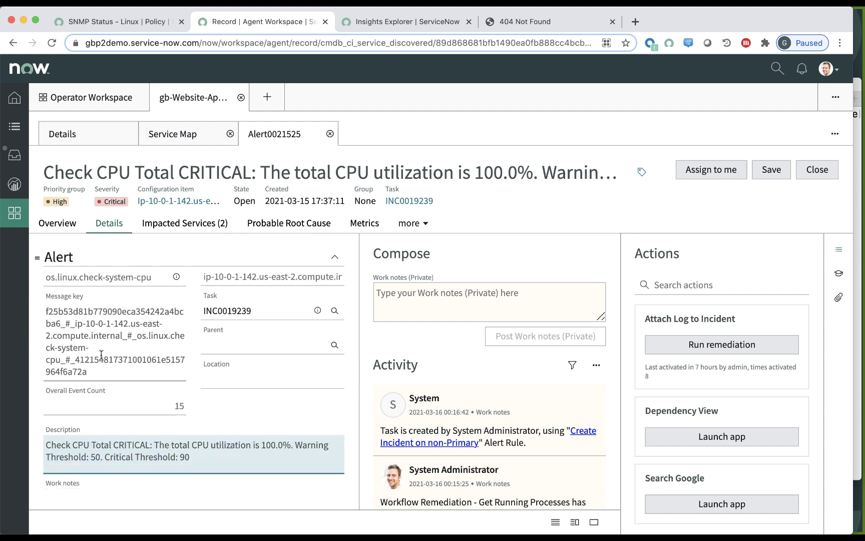
- Check the server's Load metrics peak, then go back to the Operator Workspace services overview
click(355, 233)
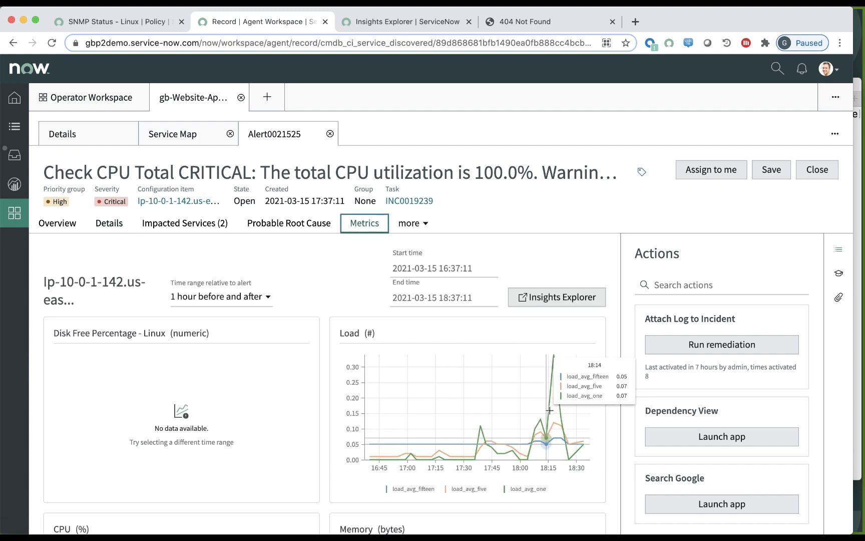
mouse_move(554, 367)
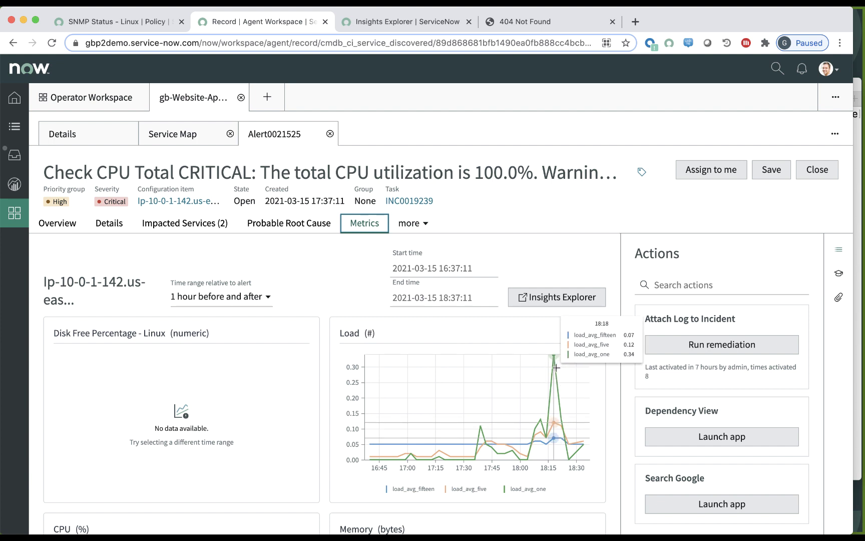
click(108, 102)
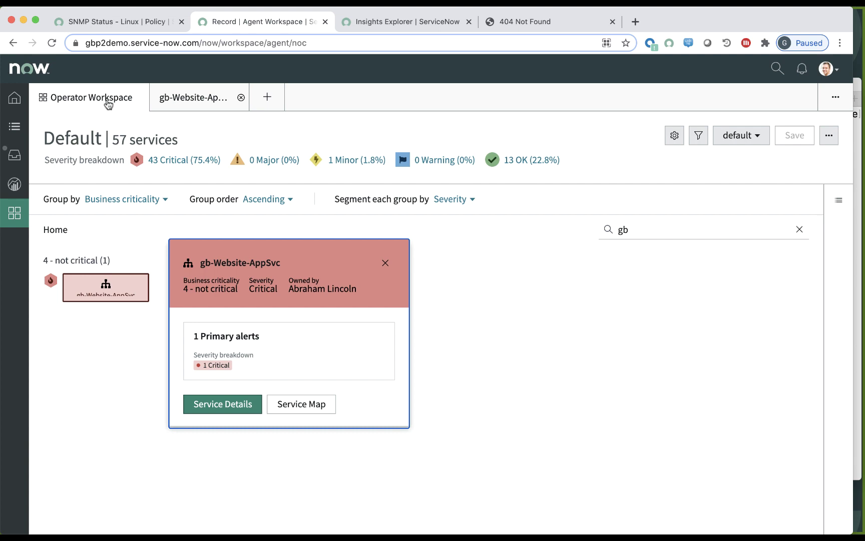
- View the host's load_avg.five values against upper and lower anomaly bounds over the last hour
click(420, 25)
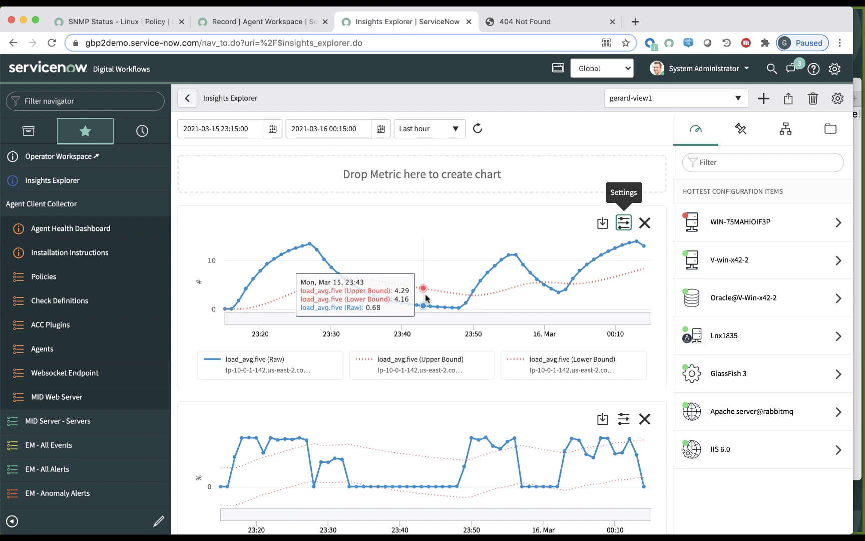
- Confirm all four agents are up on the Agent Health Dashboard, then list the 35 agent policies
click(124, 25)
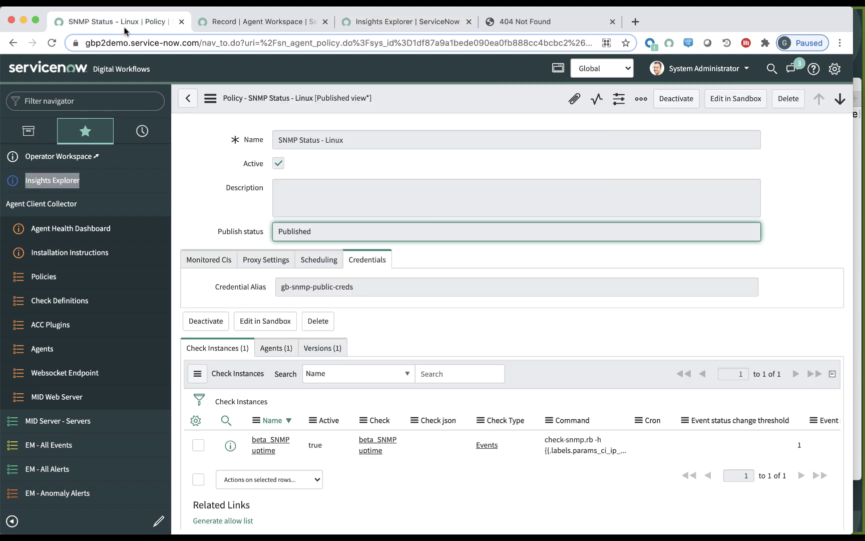
click(67, 230)
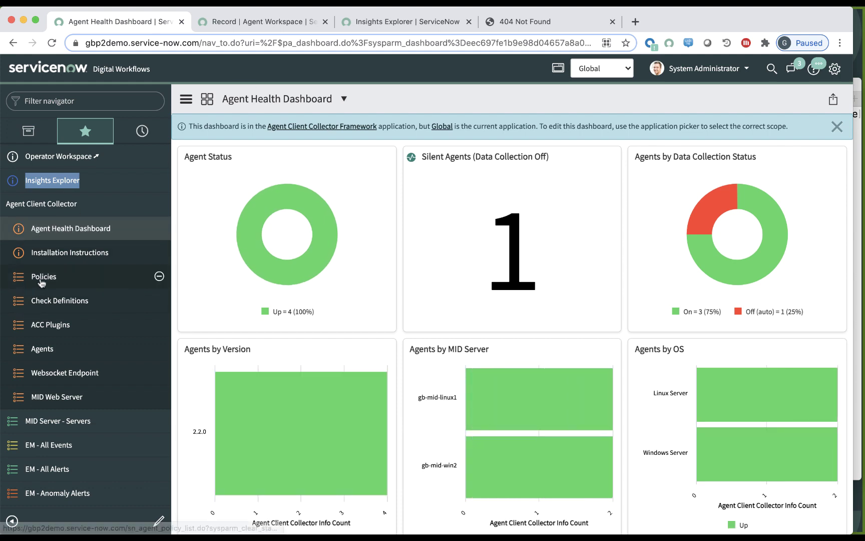
click(42, 284)
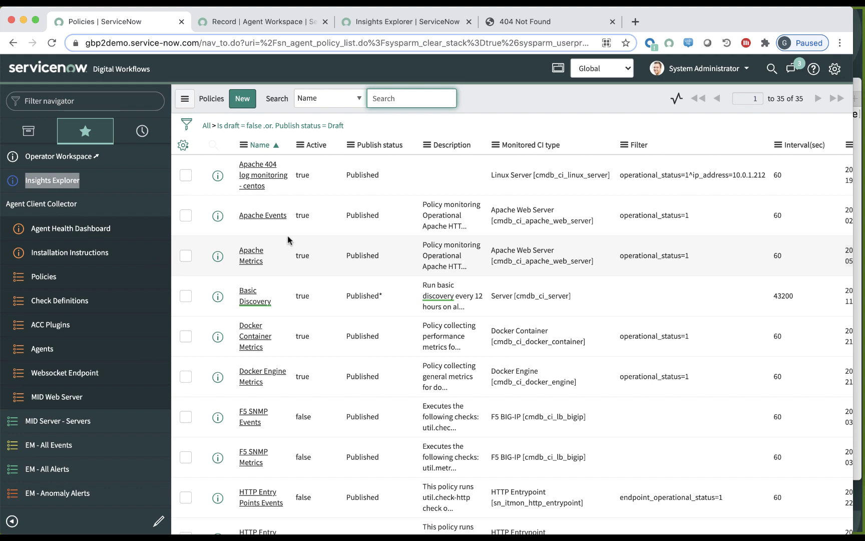
scroll(281, 302, down, 1)
scroll(281, 301, down, 8)
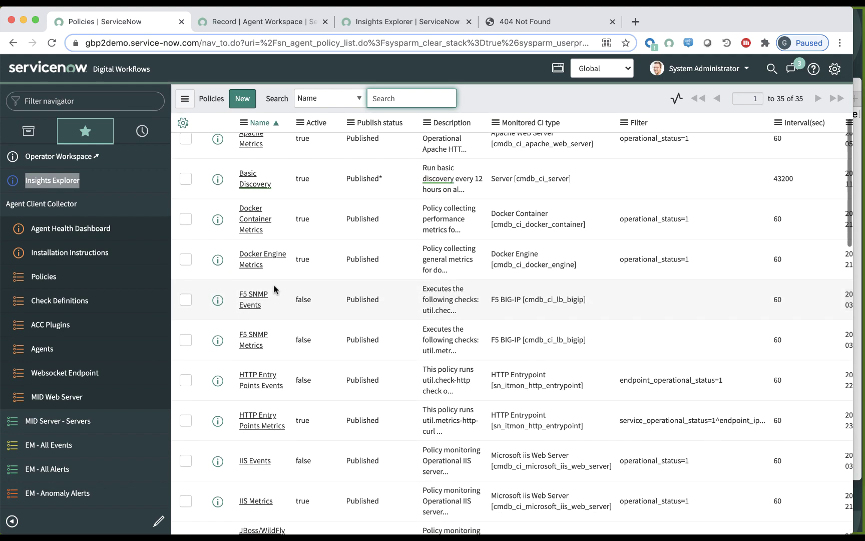
scroll(275, 317, down, 7)
scroll(275, 316, down, 3)
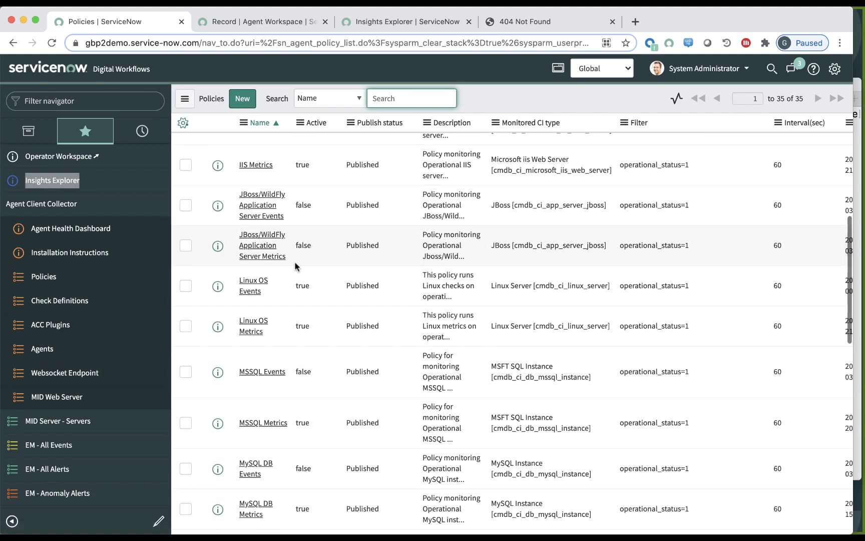
scroll(284, 337, down, 6)
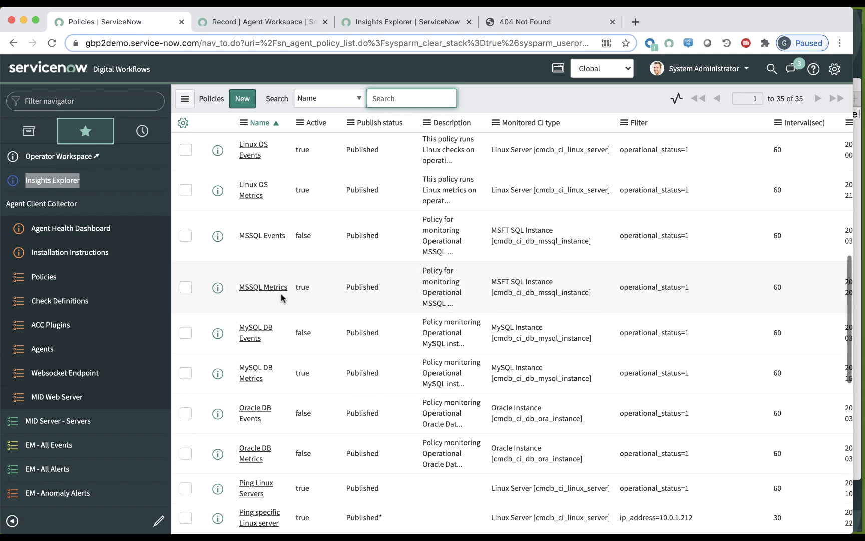
scroll(279, 385, down, 8)
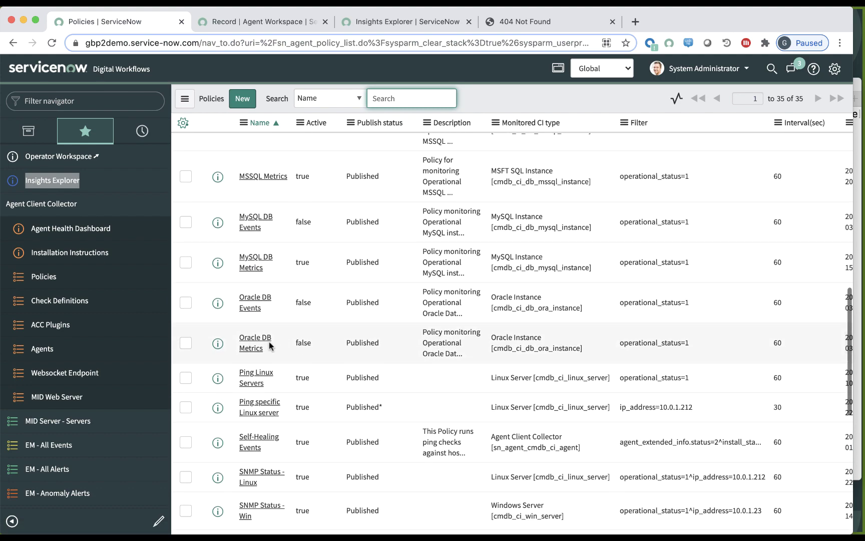
scroll(273, 255, down, 1)
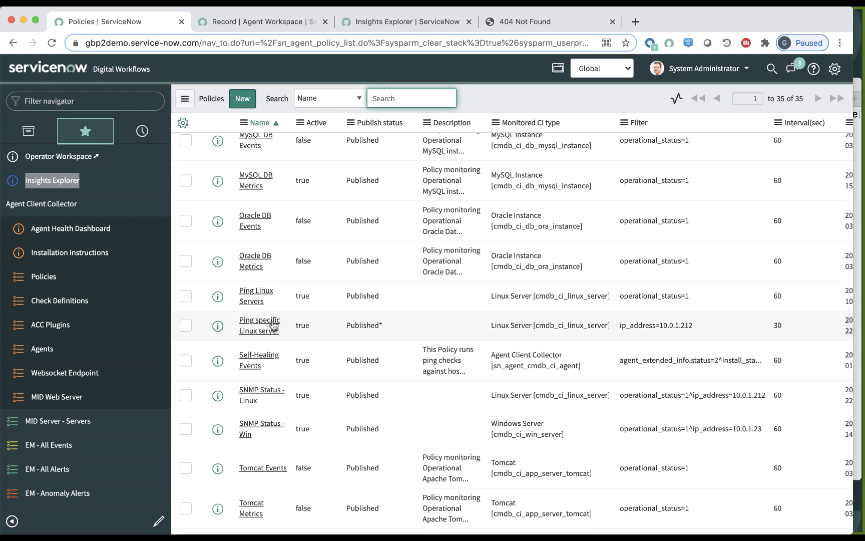
scroll(271, 325, down, 10)
scroll(275, 321, down, 2)
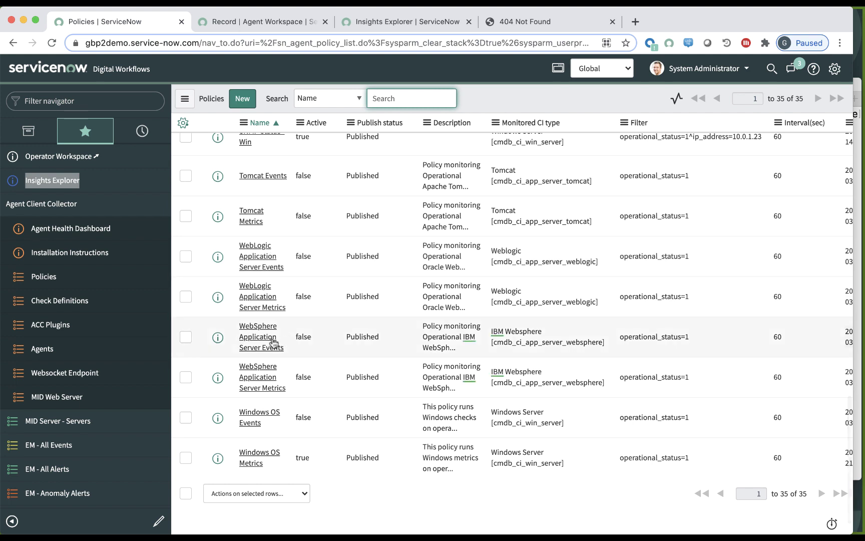